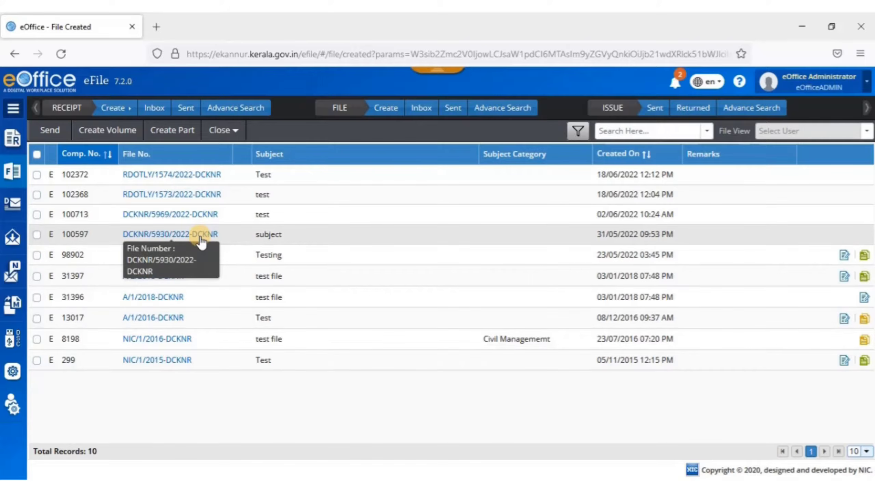
Open file DCKNR/5930/2022-DCKNR from the Created files list
{"action": "left_click", "coordinate": [201, 236]}
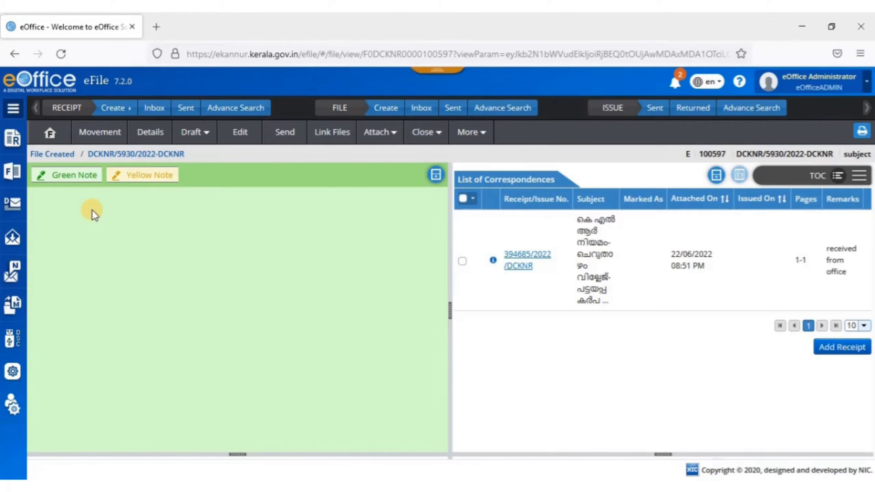
Paste the Malayalam text 'കത്ത് അംഗീകാരത്തിനായി.' into a new green note, ending with a single period
{"action": "left_click", "coordinate": [74, 177]}
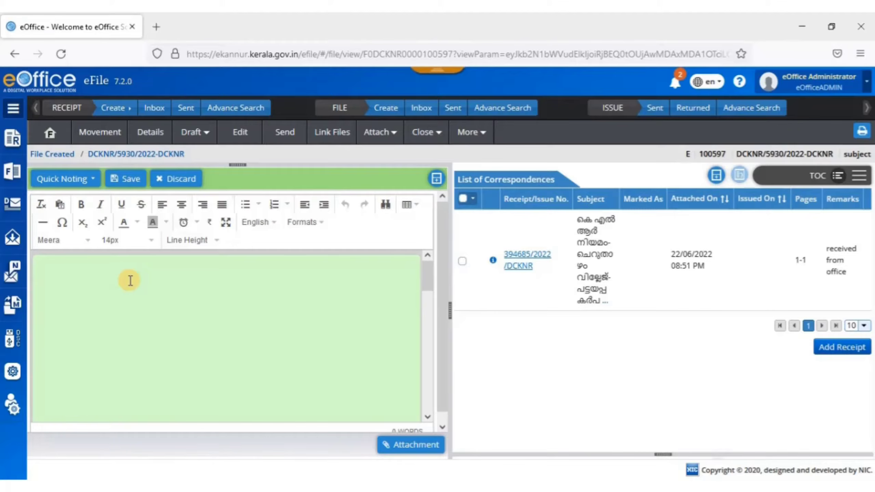
{"action": "left_click", "coordinate": [109, 281]}
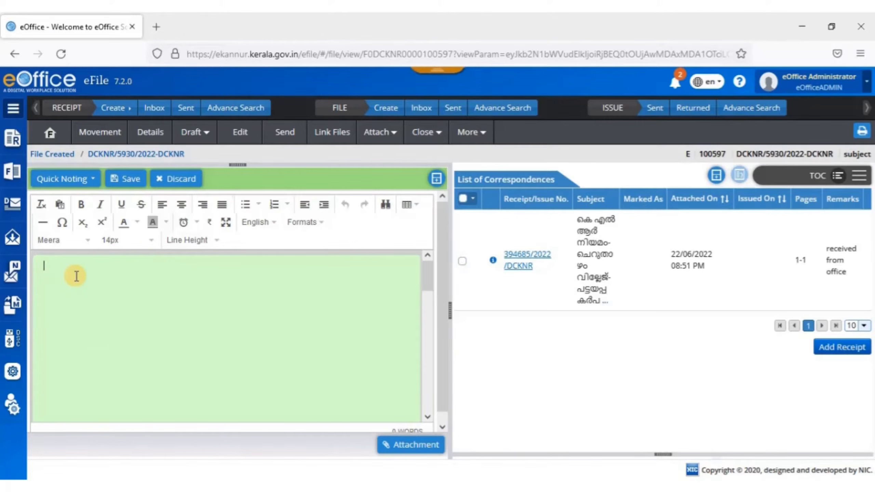
{"action": "type", "text": "കത്ത് അംഗീകാരത്തിനായി"}
{"action": "type", "text": "."}
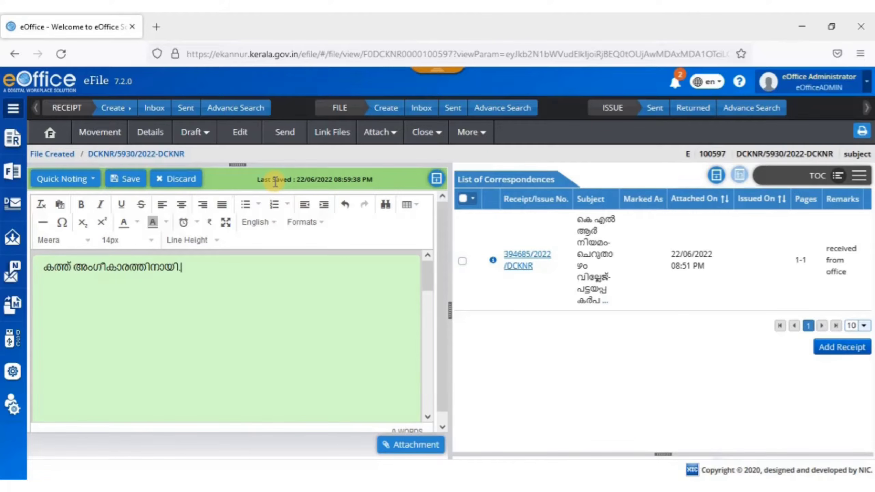
{"action": "type", "text": "."}
{"action": "key", "text": "BackSpace"}
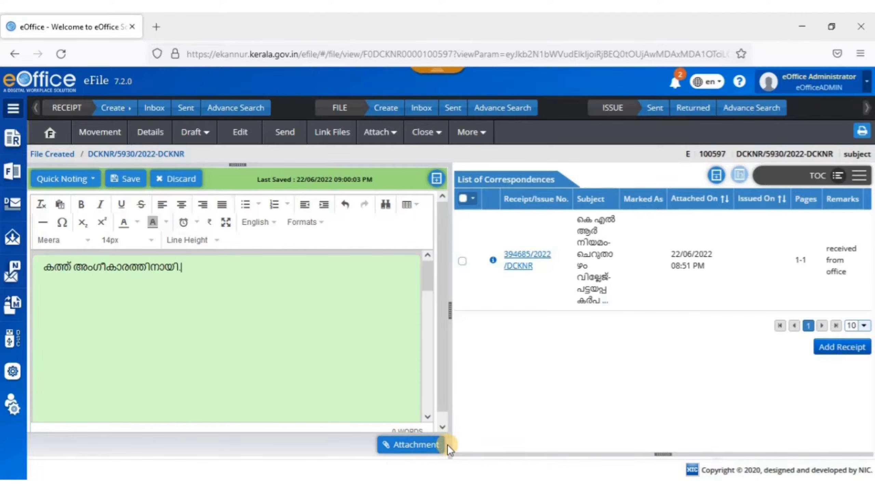
{"action": "left_click", "coordinate": [420, 444]}
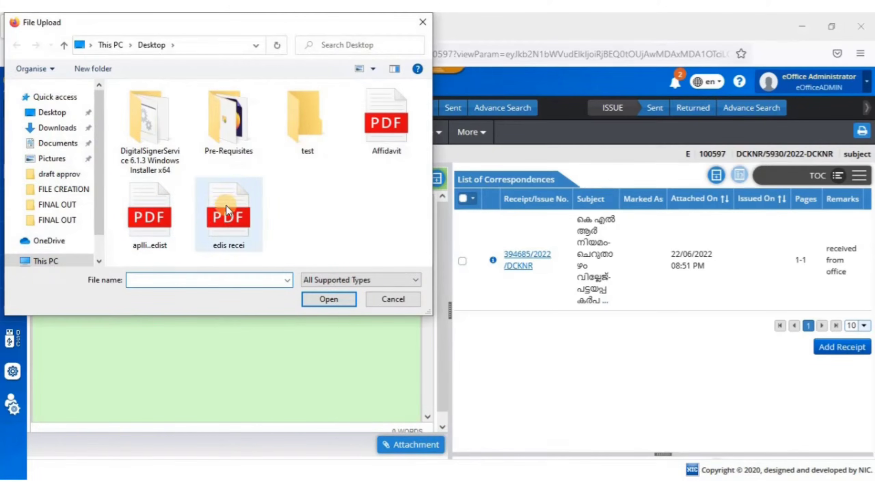
{"action": "left_click", "coordinate": [393, 299]}
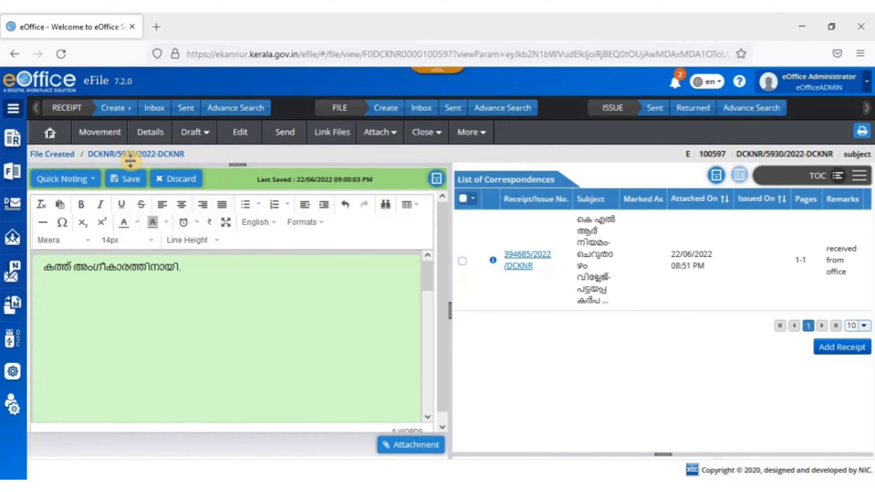
Create a new draft on file DCKNR/5930/2022-DCKNR from the Draft menu
{"action": "left_click", "coordinate": [206, 137]}
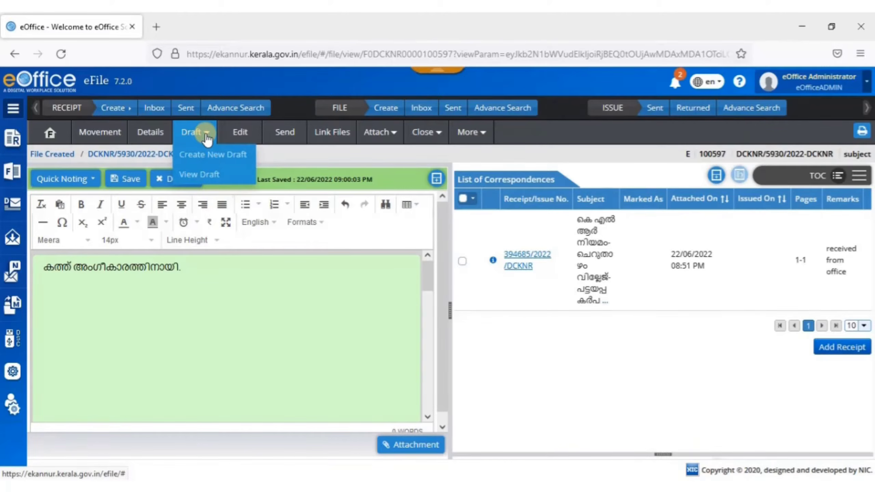
{"action": "left_click", "coordinate": [206, 158]}
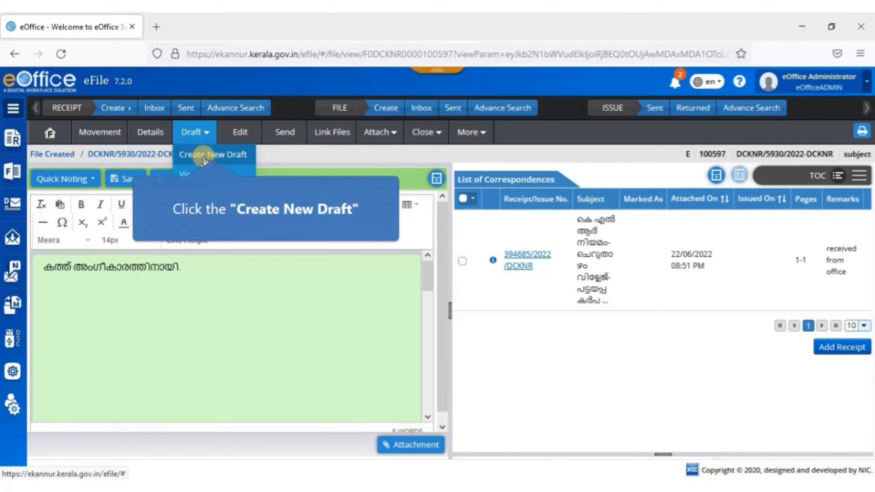
{"action": "left_click", "coordinate": [204, 157]}
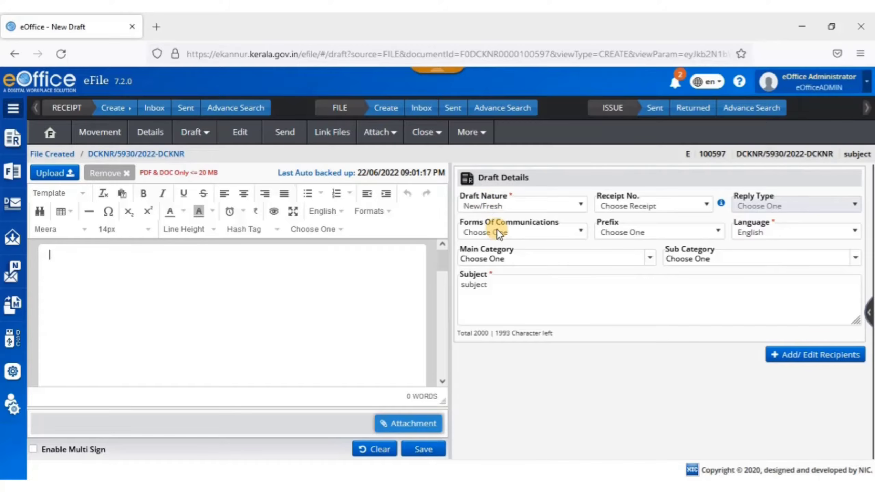
Keep Draft Nature as New/Fresh and link receipt 394685/2022/DCKNR to the draft
{"action": "left_click", "coordinate": [508, 203]}
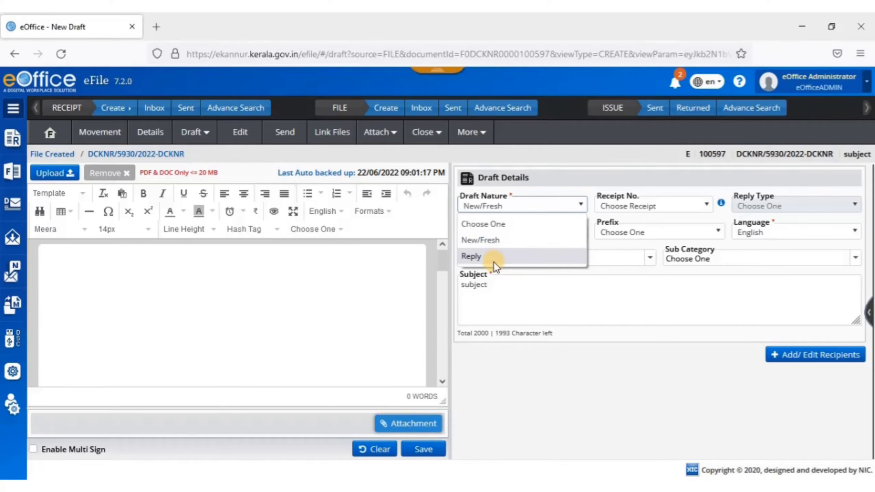
{"action": "left_click", "coordinate": [491, 241]}
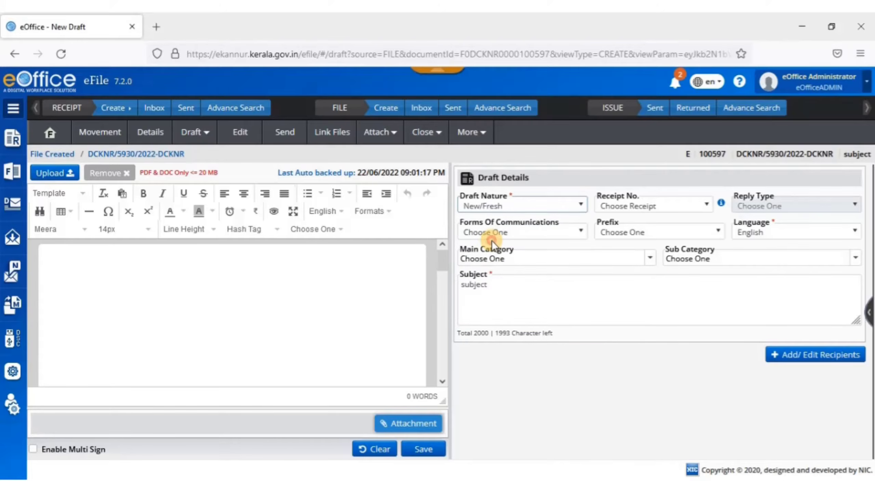
{"action": "left_click", "coordinate": [618, 207]}
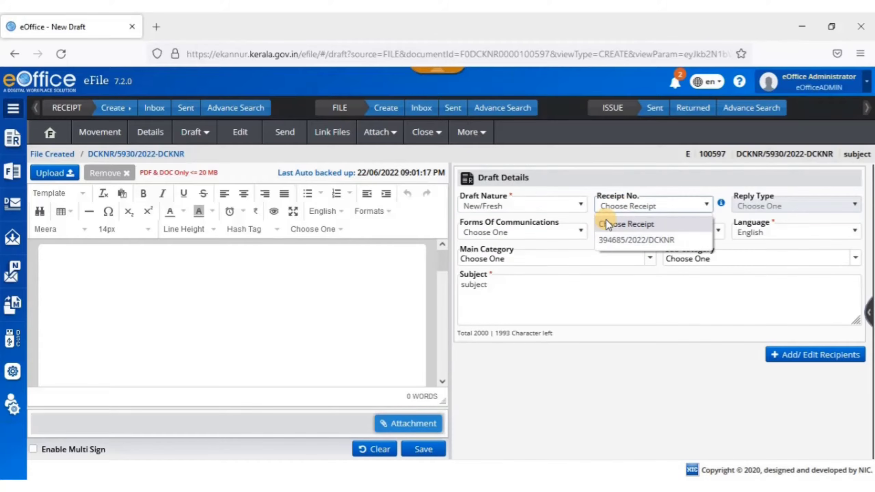
{"action": "left_click", "coordinate": [649, 241]}
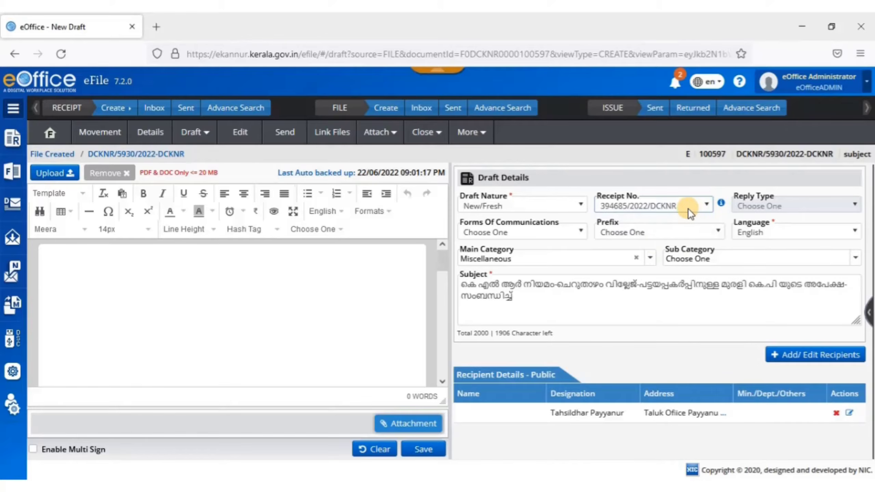
{"action": "left_click", "coordinate": [721, 204]}
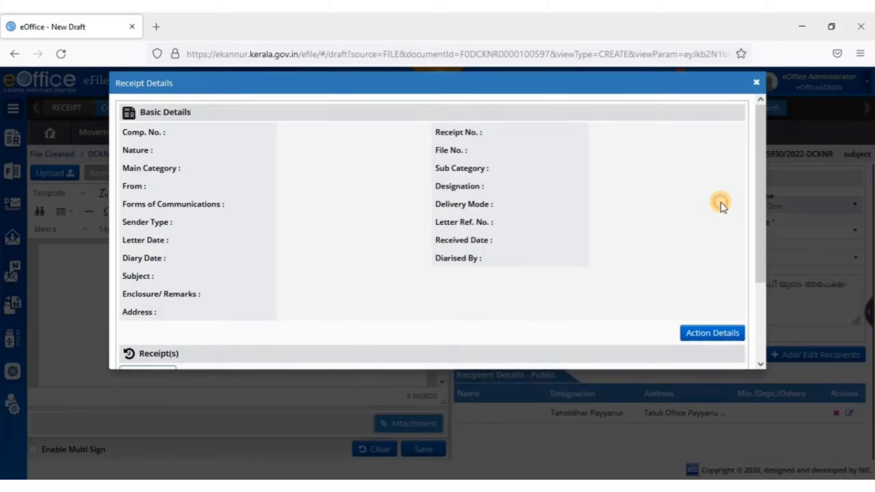
{"action": "scroll", "coordinate": [413, 225], "scroll_direction": "down", "scroll_amount": 3}
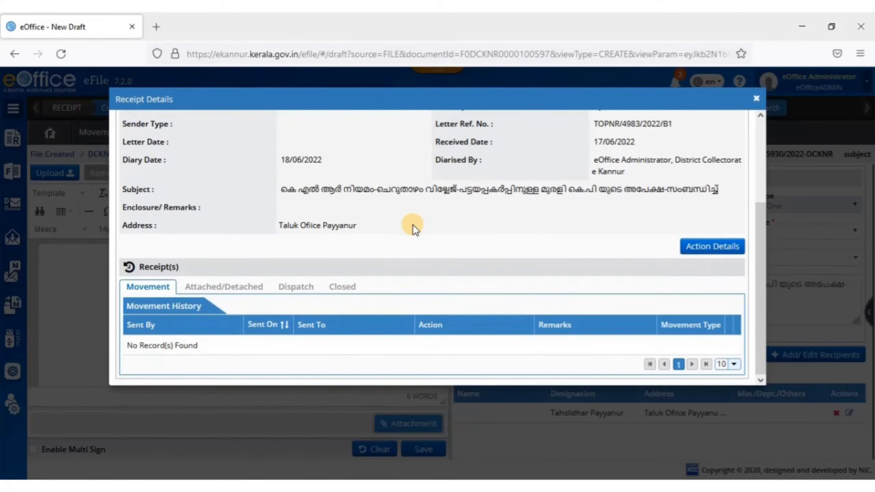
{"action": "scroll", "coordinate": [415, 237], "scroll_direction": "up", "scroll_amount": 3}
{"action": "scroll", "coordinate": [415, 260], "scroll_direction": "down", "scroll_amount": 3}
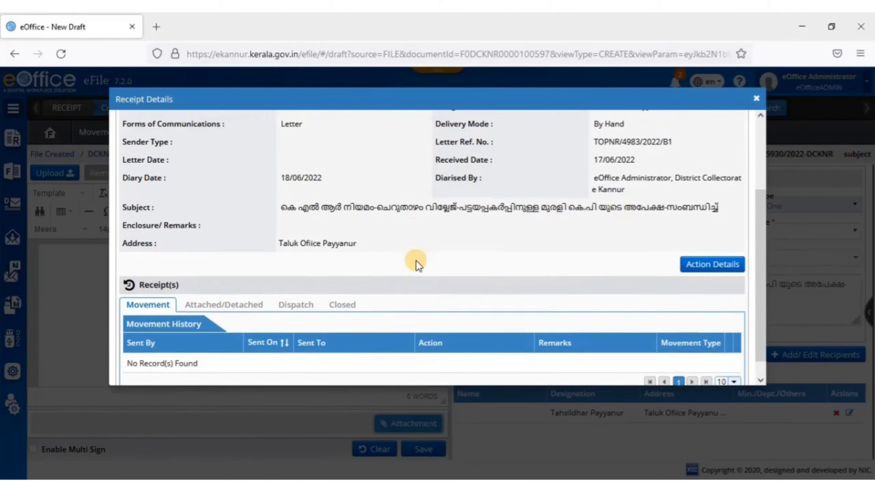
{"action": "scroll", "coordinate": [416, 260], "scroll_direction": "up", "scroll_amount": 3}
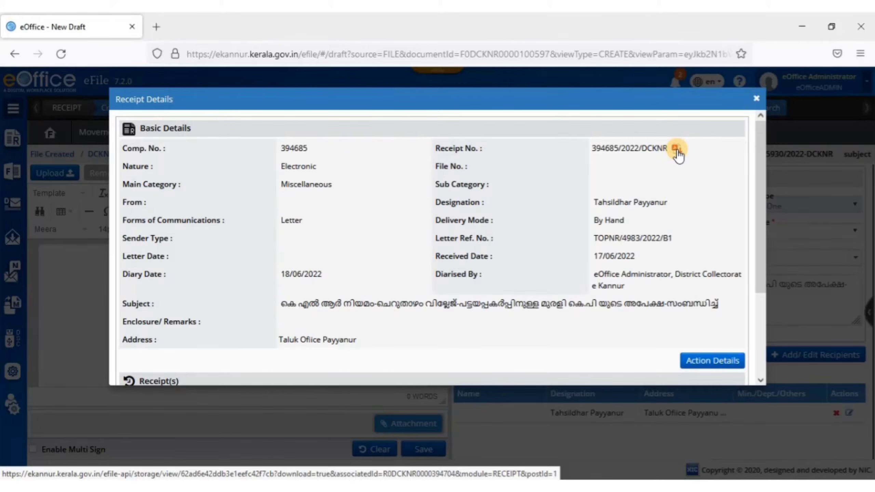
{"action": "scroll", "coordinate": [485, 242], "scroll_direction": "down", "scroll_amount": 3}
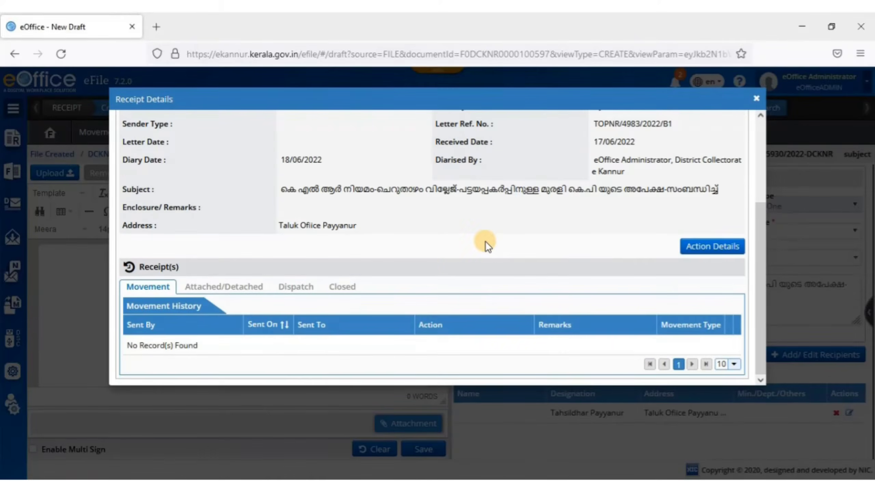
{"action": "left_click", "coordinate": [756, 99]}
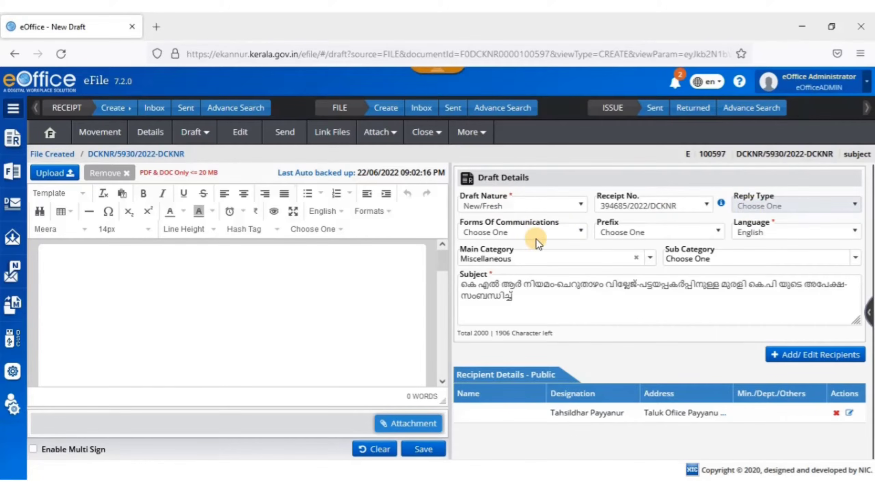
Choose Letter as the form of communication and Malayalam as the draft language
{"action": "left_click", "coordinate": [506, 233]}
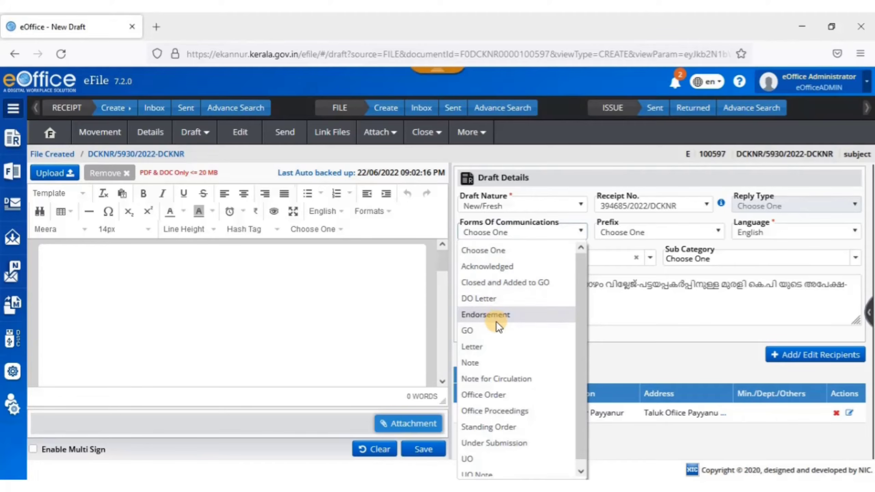
{"action": "left_click", "coordinate": [482, 348]}
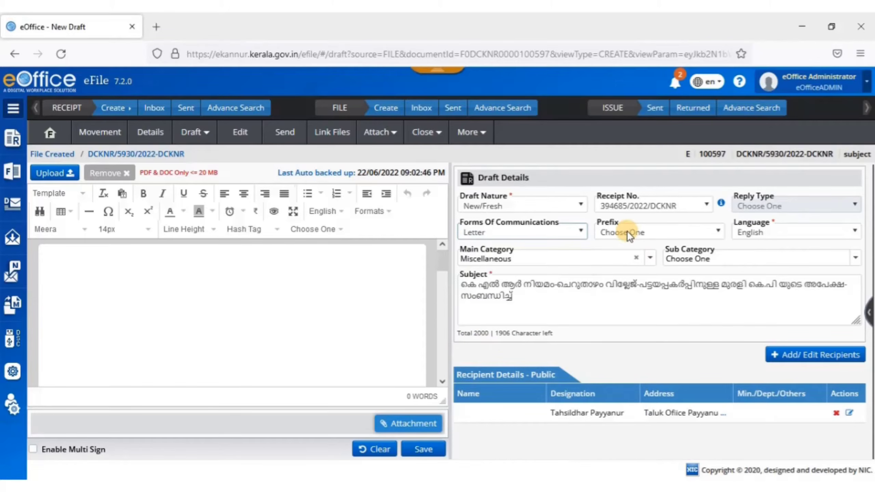
{"action": "left_click", "coordinate": [765, 232]}
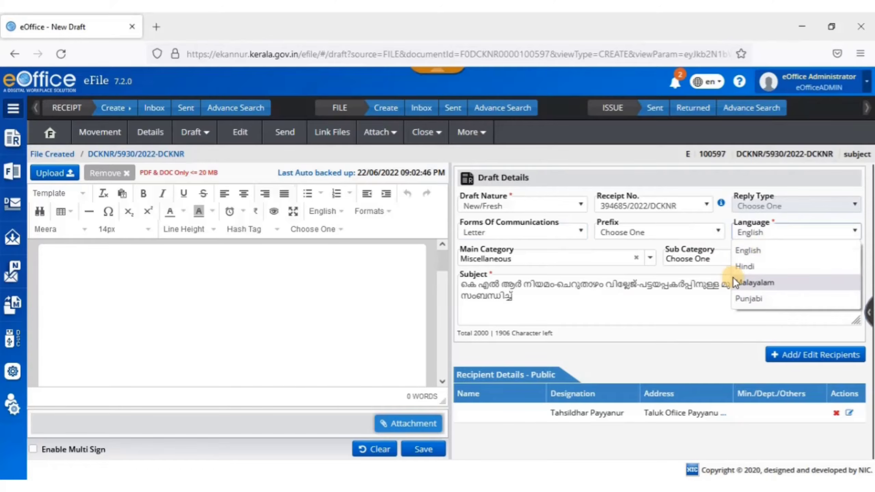
{"action": "left_click", "coordinate": [763, 283]}
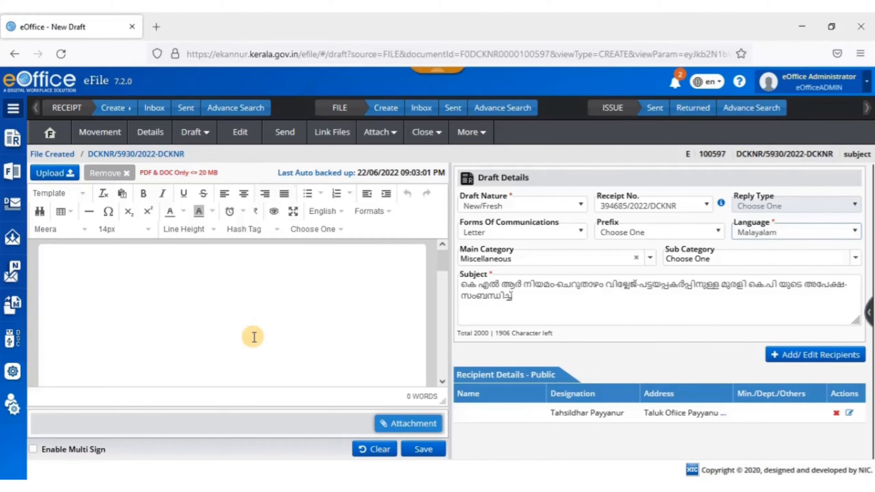
{"action": "left_click", "coordinate": [181, 297]}
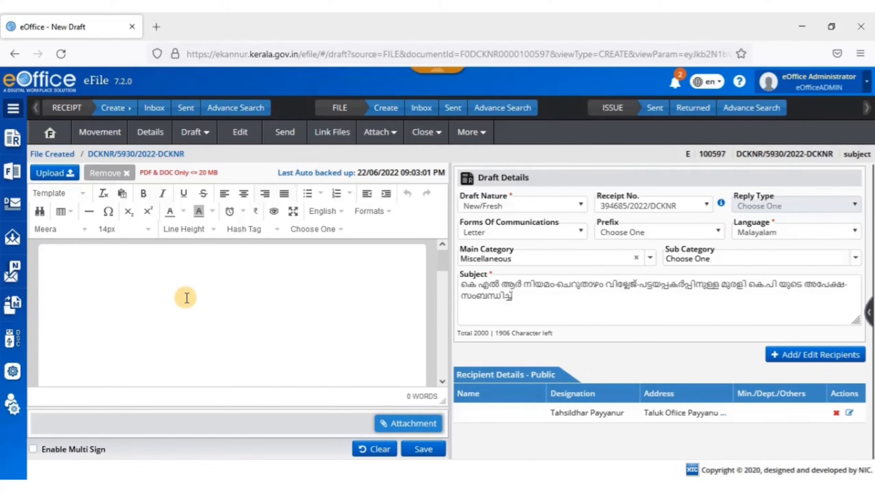
{"action": "type", "text": "asdghl"}
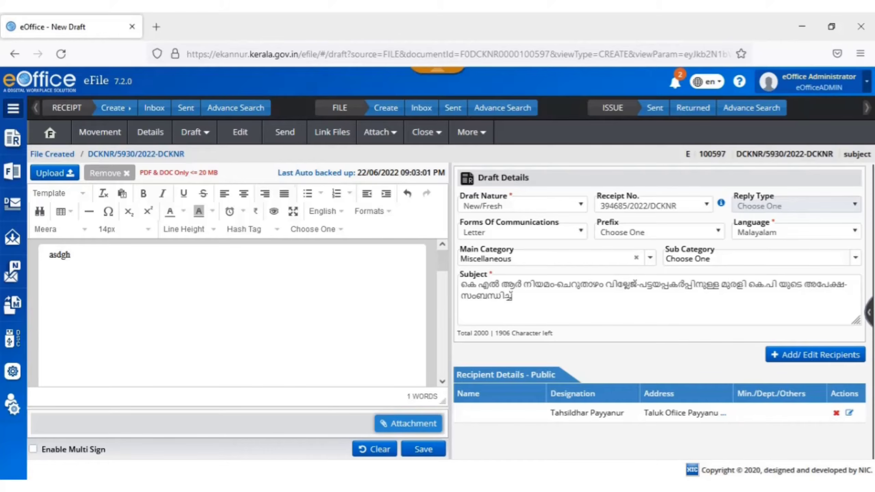
{"action": "key", "text": "BackSpace"}
{"action": "key", "text": "BackSpace"}
{"action": "key", "text": "BackSpace"}
{"action": "key", "text": "BackSpace"}
{"action": "key", "text": "BackSpace"}
{"action": "key", "text": "BackSpace"}
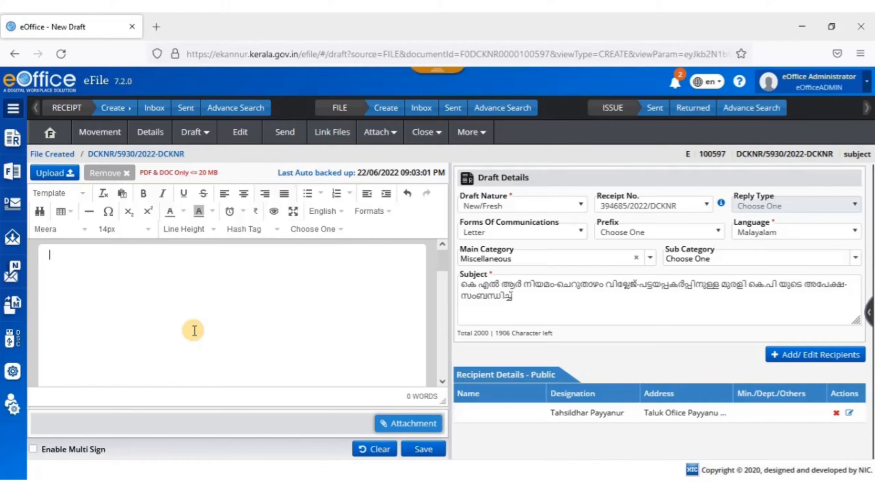
Open the document upload window, then close it without selecting any file
{"action": "left_click", "coordinate": [63, 176]}
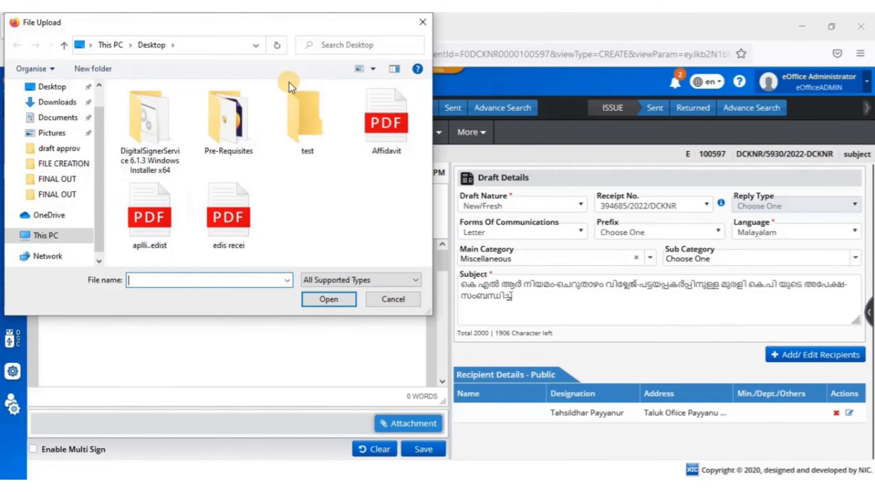
{"action": "left_click", "coordinate": [421, 23]}
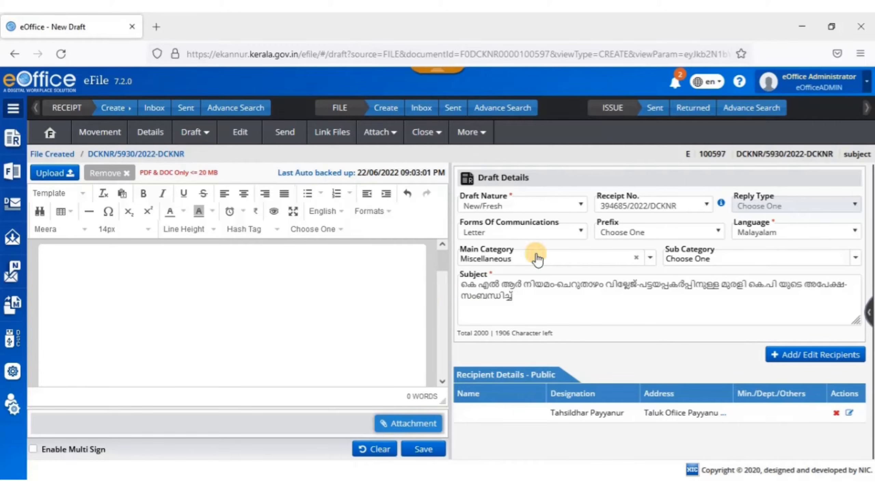
Open the editor's Template dropdown, dismiss it, then reopen it to list the letter templates
{"action": "left_click", "coordinate": [78, 196]}
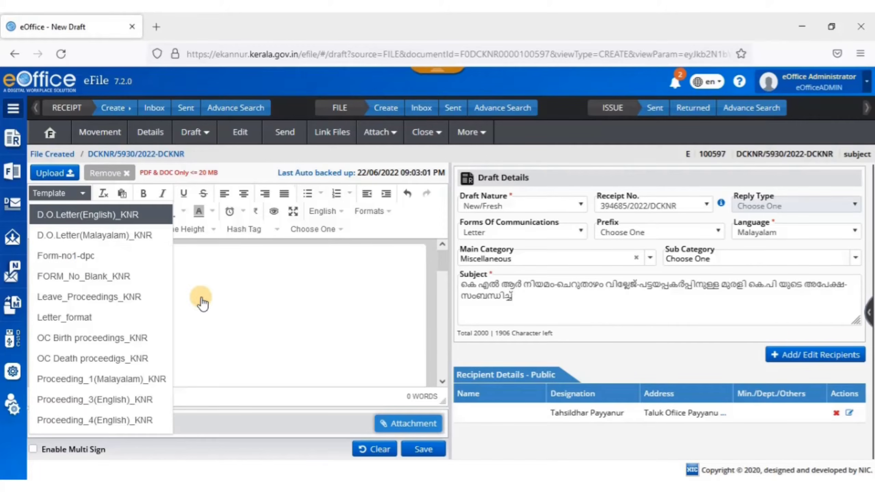
{"action": "left_click", "coordinate": [262, 315]}
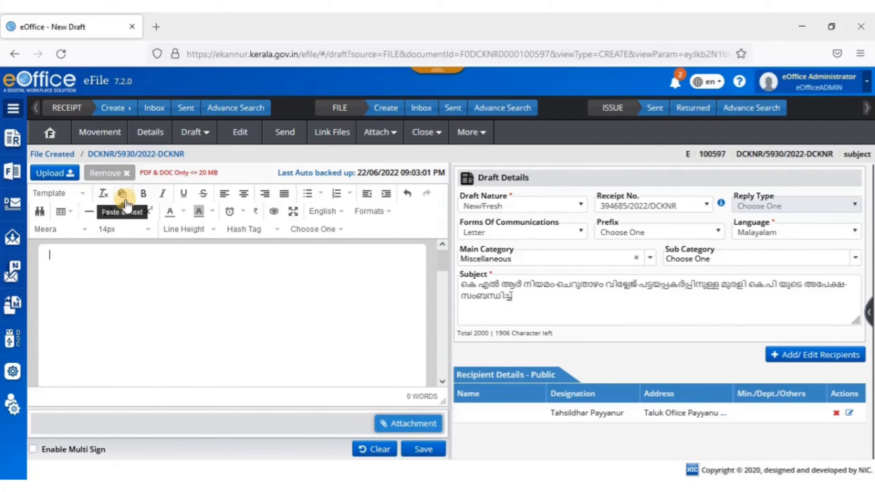
{"action": "left_click", "coordinate": [74, 196]}
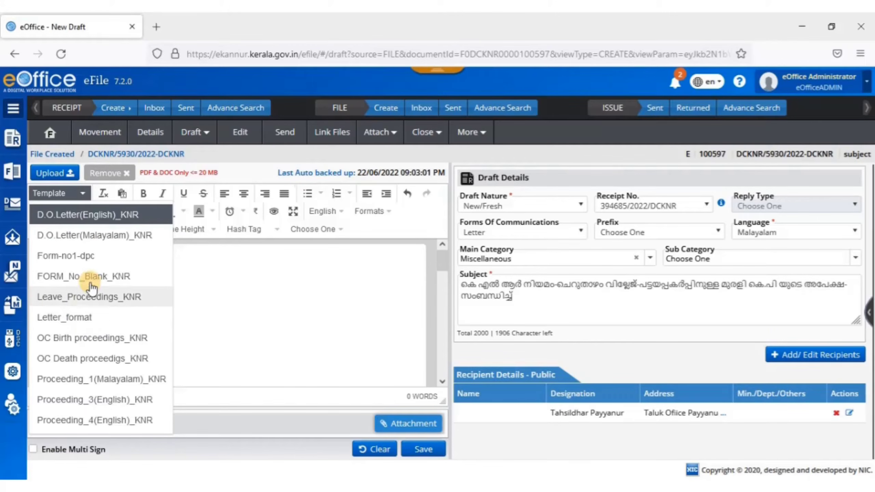
Load the D.O.Letter(Malayalam)_KNR template into the draft body and review the letter
{"action": "left_click", "coordinate": [115, 240]}
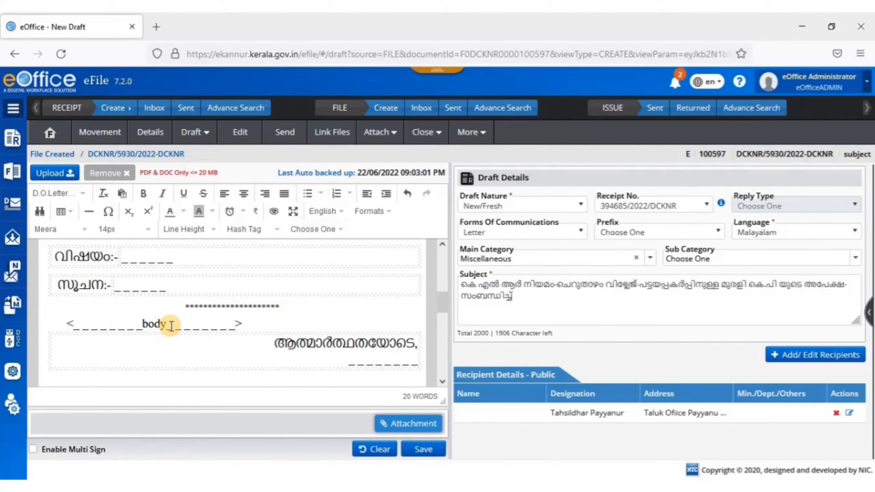
{"action": "scroll", "coordinate": [171, 325], "scroll_direction": "up", "scroll_amount": 4}
{"action": "scroll", "coordinate": [171, 325], "scroll_direction": "up", "scroll_amount": 3}
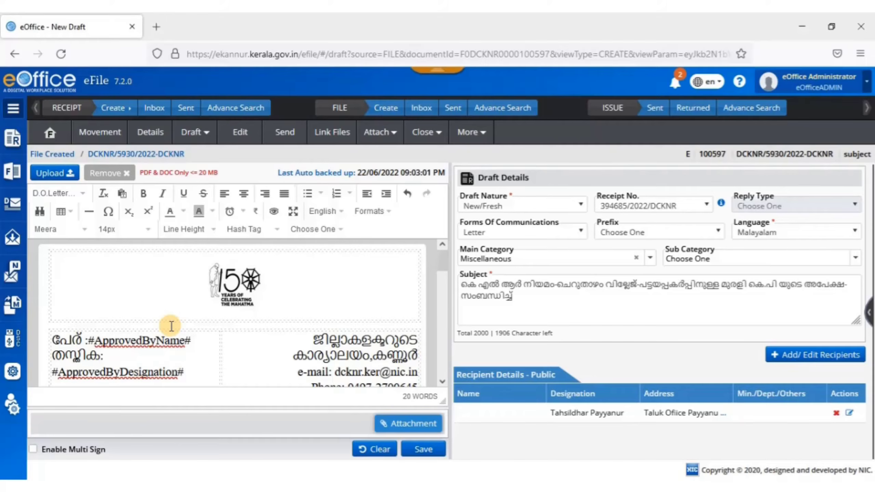
{"action": "scroll", "coordinate": [172, 325], "scroll_direction": "down", "scroll_amount": 5}
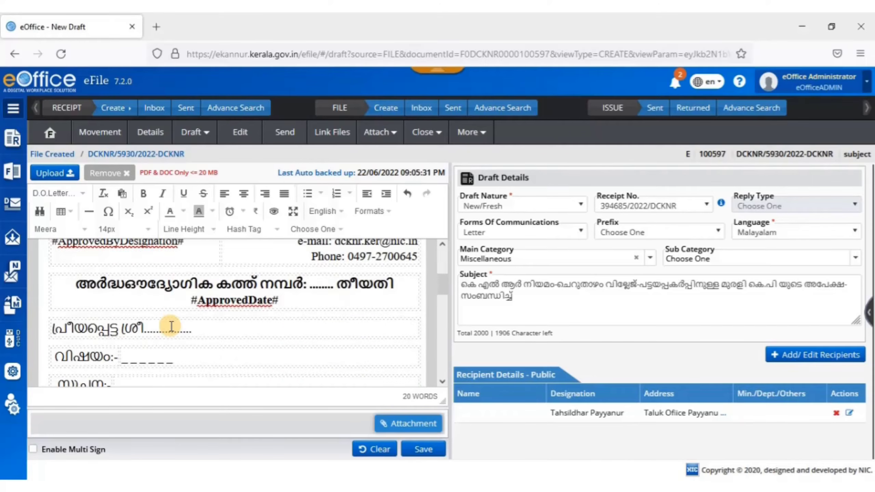
{"action": "scroll", "coordinate": [172, 326], "scroll_direction": "up", "scroll_amount": 4}
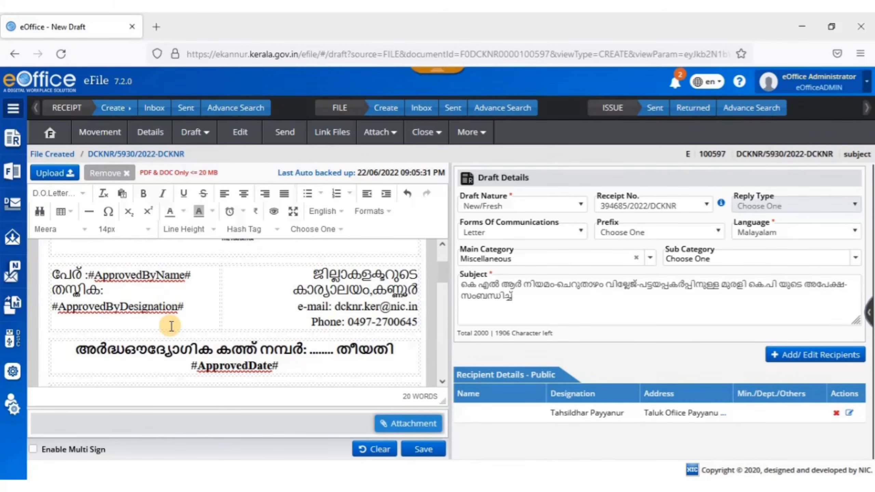
{"action": "scroll", "coordinate": [171, 326], "scroll_direction": "down", "scroll_amount": 4}
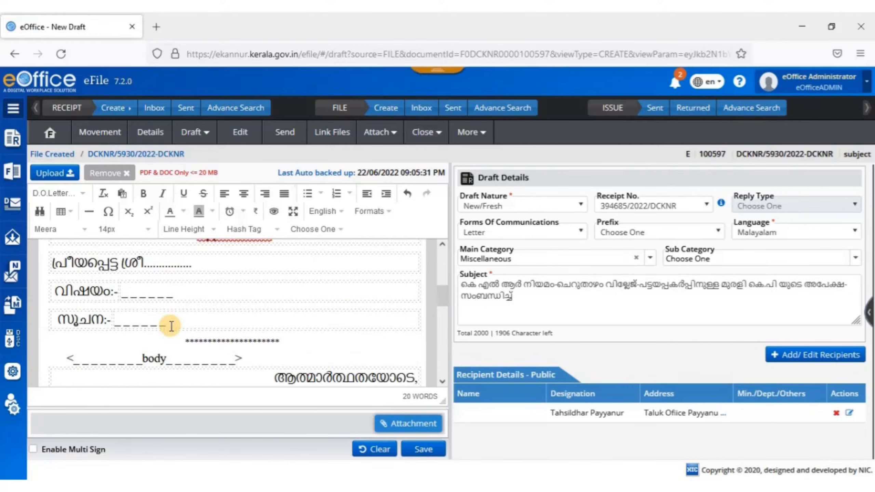
{"action": "scroll", "coordinate": [172, 325], "scroll_direction": "down", "scroll_amount": 4}
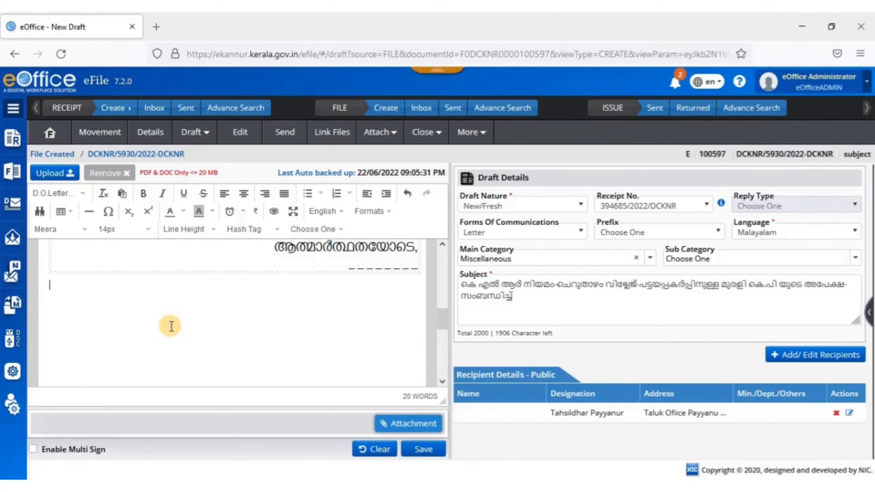
{"action": "scroll", "coordinate": [172, 326], "scroll_direction": "up", "scroll_amount": 10}
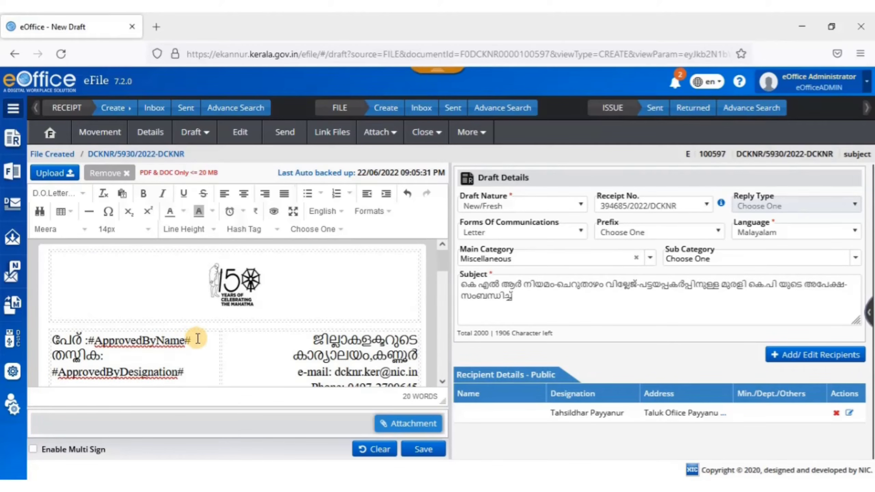
Delete the #ApprovedByName# and #ApprovedByDesignation# placeholders from the letter
{"action": "left_click_drag", "start_coordinate": [198, 339], "coordinate": [88, 346]}
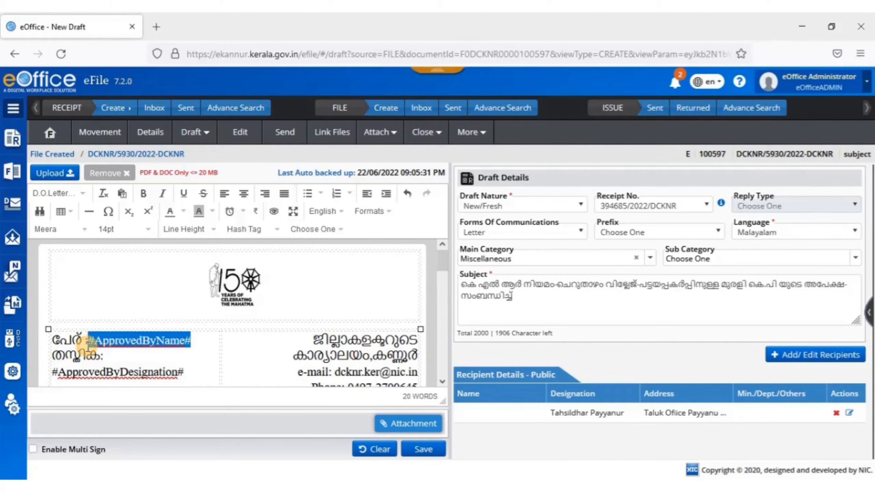
{"action": "key", "text": "Delete"}
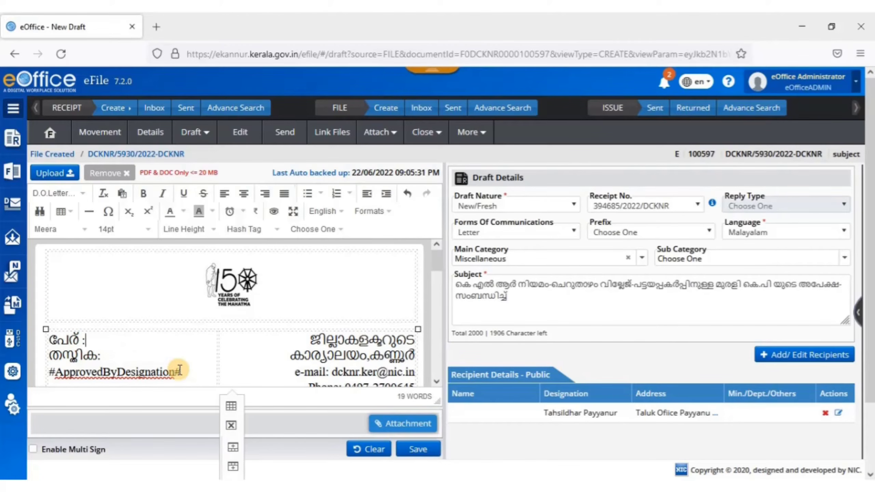
{"action": "left_click_drag", "start_coordinate": [180, 372], "coordinate": [44, 386]}
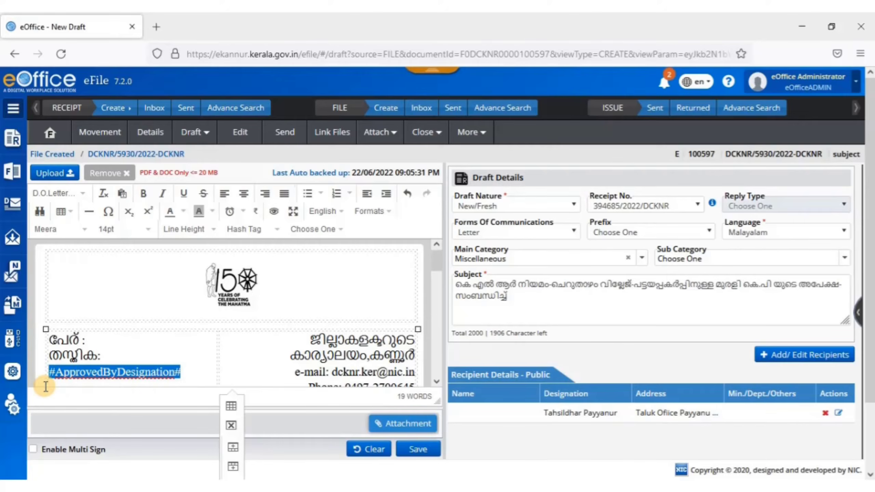
{"action": "key", "text": "Delete"}
Erase the underscore placeholder after the subject label വിഷയം:-
{"action": "scroll", "coordinate": [151, 360], "scroll_direction": "down", "scroll_amount": 10}
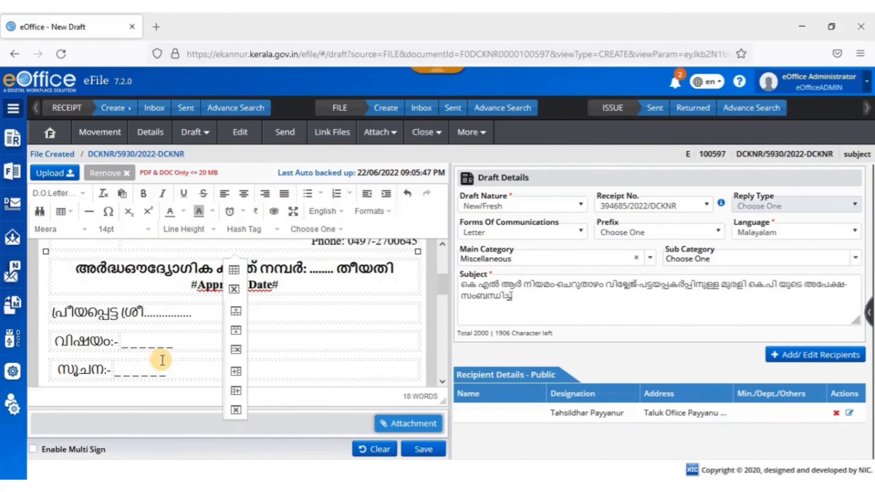
{"action": "scroll", "coordinate": [193, 355], "scroll_direction": "down", "scroll_amount": 2}
{"action": "scroll", "coordinate": [194, 356], "scroll_direction": "up", "scroll_amount": 10}
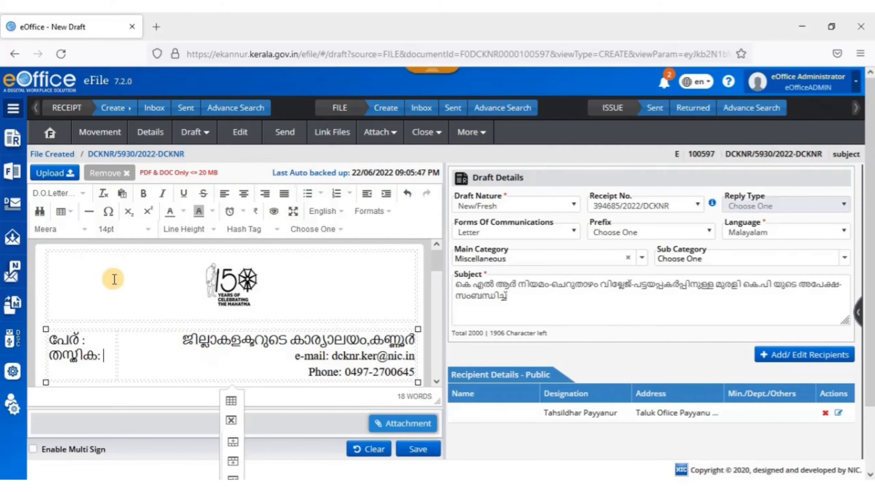
{"action": "scroll", "coordinate": [240, 330], "scroll_direction": "down", "scroll_amount": 1}
{"action": "scroll", "coordinate": [239, 330], "scroll_direction": "down", "scroll_amount": 2}
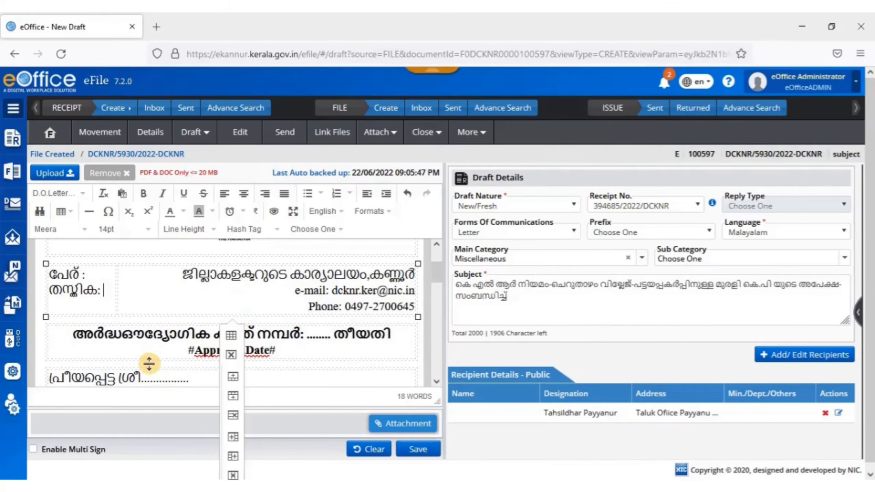
{"action": "scroll", "coordinate": [151, 372], "scroll_direction": "down", "scroll_amount": 2}
{"action": "left_click", "coordinate": [140, 344]}
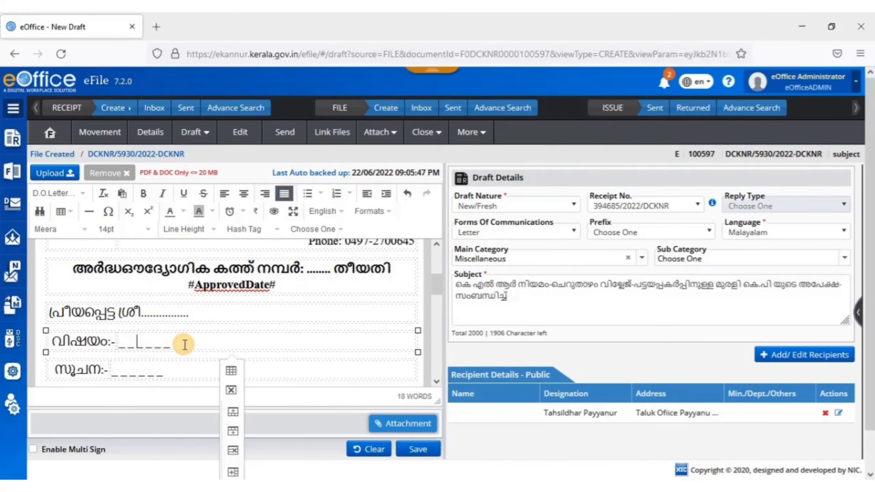
{"action": "left_click", "coordinate": [184, 345]}
{"action": "key", "text": "BackSpace"}
{"action": "key", "text": "BackSpace"}
{"action": "key", "text": "BackSpace"}
{"action": "key", "text": "BackSpace"}
{"action": "key", "text": "BackSpace"}
{"action": "key", "text": "BackSpace"}
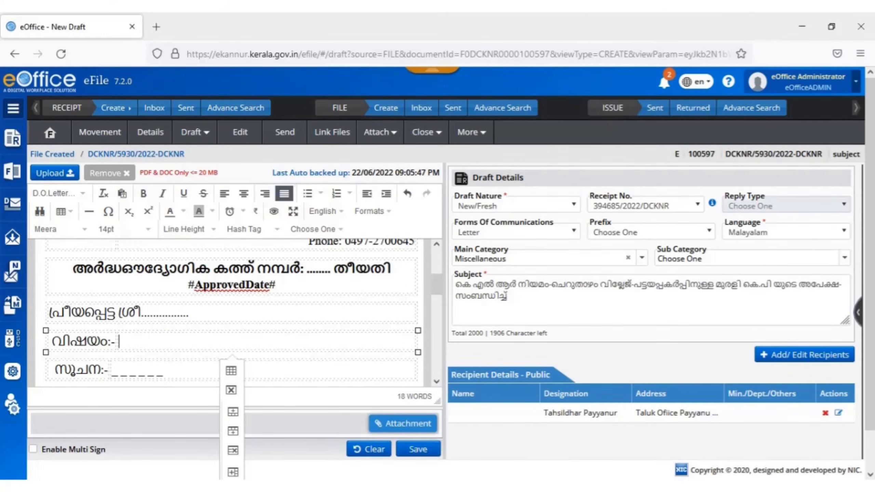
{"action": "scroll", "coordinate": [262, 345], "scroll_direction": "down", "scroll_amount": 4}
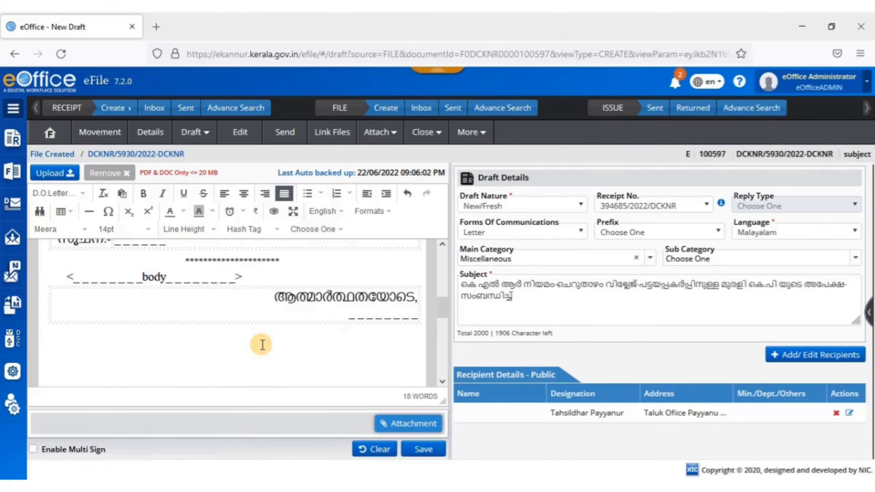
Remove the body placeholder line and the closing signature block below it
{"action": "scroll", "coordinate": [262, 345], "scroll_direction": "up", "scroll_amount": 2}
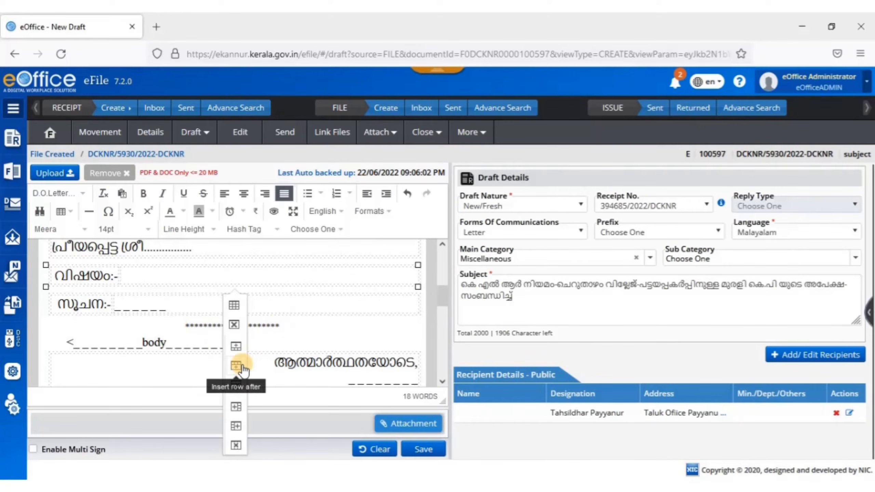
{"action": "left_click_drag", "start_coordinate": [243, 343], "coordinate": [67, 348]}
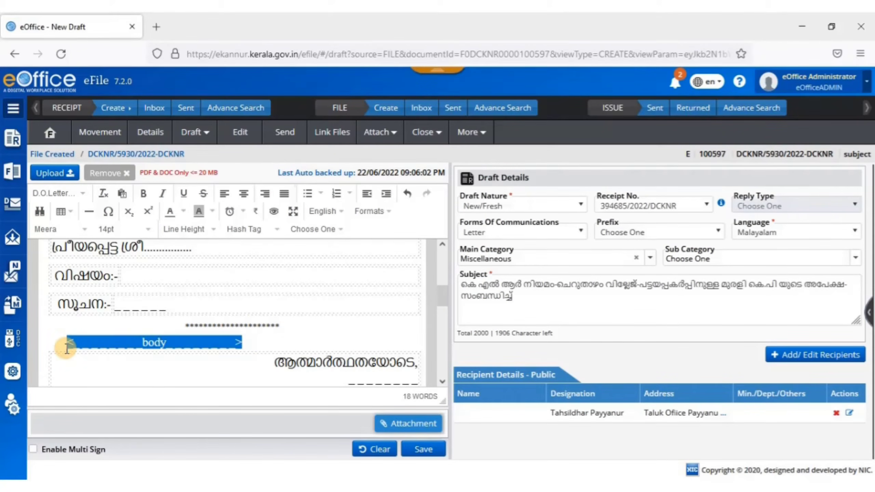
{"action": "key", "text": "Delete"}
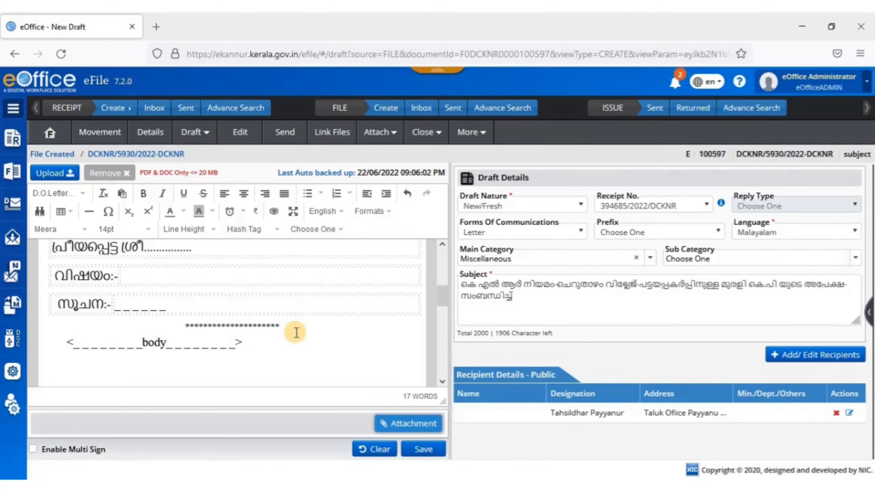
{"action": "key", "text": "BackSpace"}
{"action": "key", "text": "BackSpace"}
{"action": "key", "text": "BackSpace"}
{"action": "key", "text": "BackSpace"}
{"action": "key", "text": "BackSpace"}
{"action": "key", "text": "BackSpace"}
{"action": "key", "text": "BackSpace"}
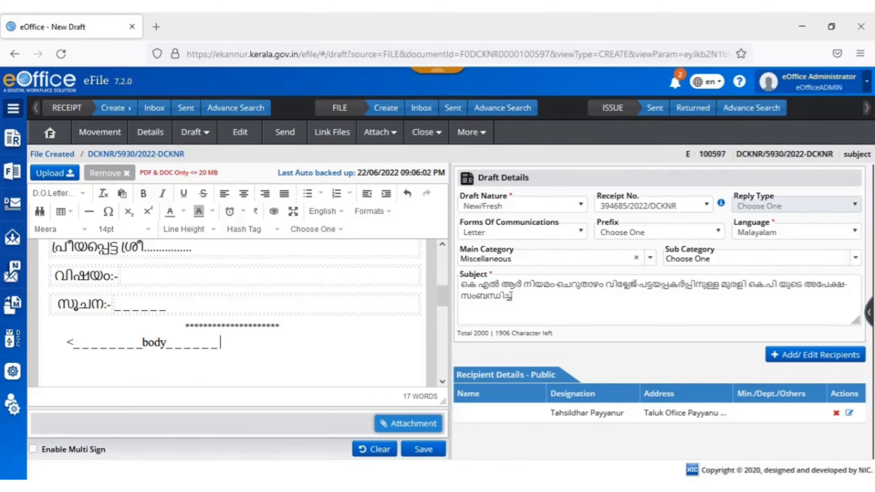
{"action": "key", "text": "BackSpace"}
{"action": "key", "text": "BackSpace"}
{"action": "key", "text": "BackSpace"}
{"action": "key", "text": "BackSpace"}
{"action": "key", "text": "BackSpace"}
{"action": "key", "text": "BackSpace"}
{"action": "key", "text": "BackSpace"}
{"action": "key", "text": "BackSpace"}
{"action": "key", "text": "BackSpace"}
{"action": "key", "text": "BackSpace"}
{"action": "key", "text": "BackSpace"}
{"action": "key", "text": "BackSpace"}
{"action": "key", "text": "BackSpace"}
{"action": "key", "text": "BackSpace"}
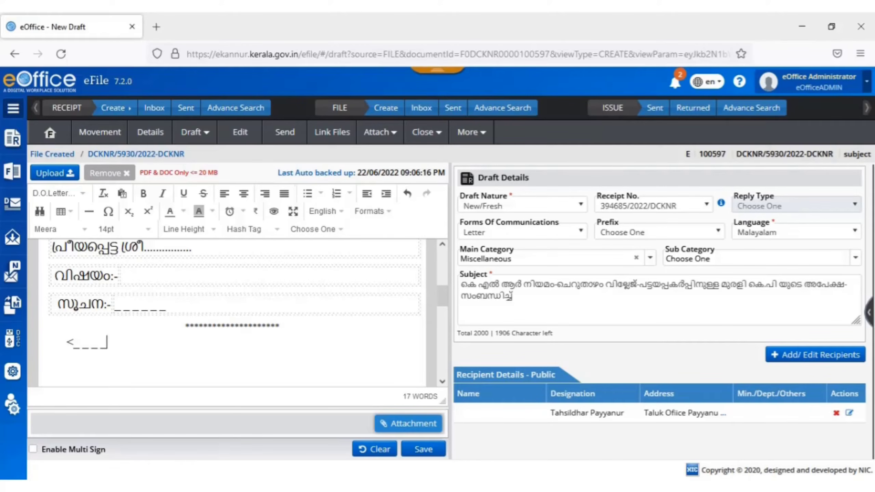
{"action": "key", "text": "BackSpace"}
Save the letter as draft DFA/182923, version 1
{"action": "scroll", "coordinate": [263, 293], "scroll_direction": "up", "scroll_amount": 1}
{"action": "scroll", "coordinate": [266, 297], "scroll_direction": "up", "scroll_amount": 5}
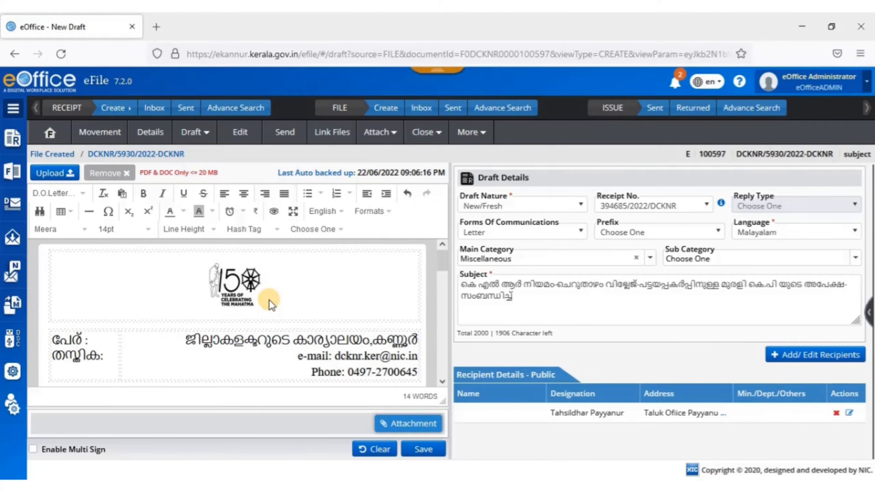
{"action": "scroll", "coordinate": [269, 300], "scroll_direction": "down", "scroll_amount": 2}
{"action": "scroll", "coordinate": [269, 300], "scroll_direction": "up", "scroll_amount": 2}
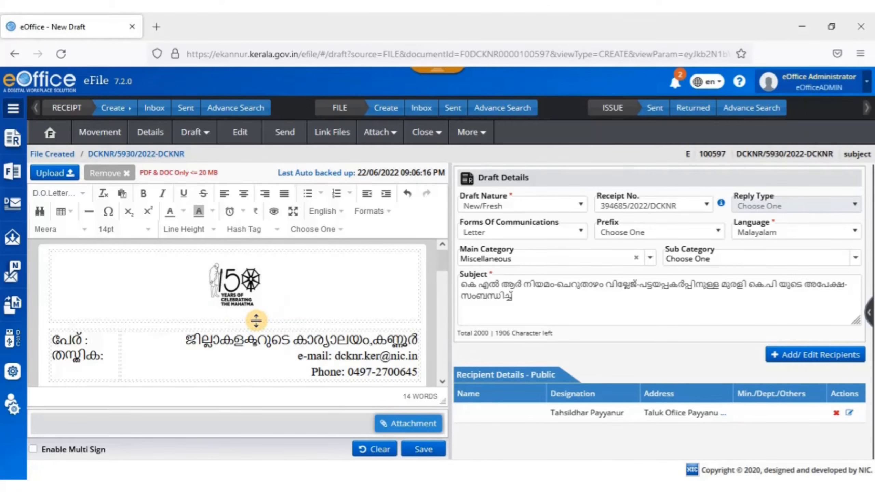
{"action": "scroll", "coordinate": [256, 321], "scroll_direction": "down", "scroll_amount": 6}
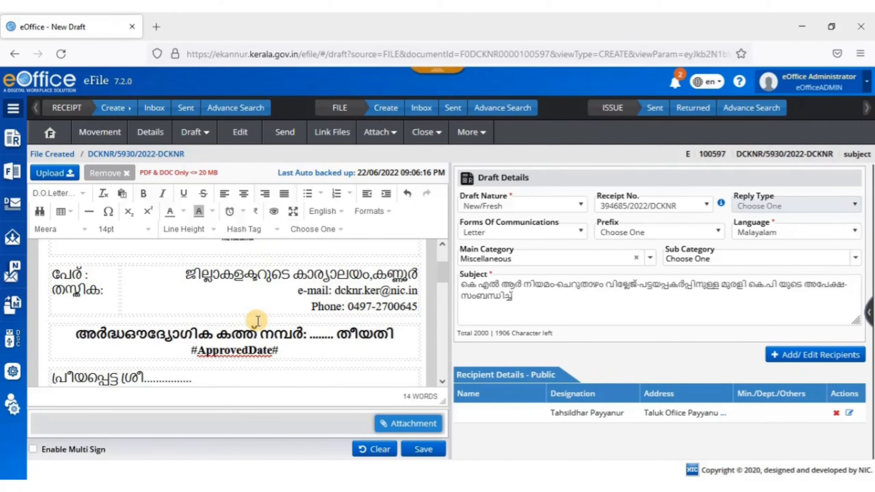
{"action": "left_click", "coordinate": [420, 449]}
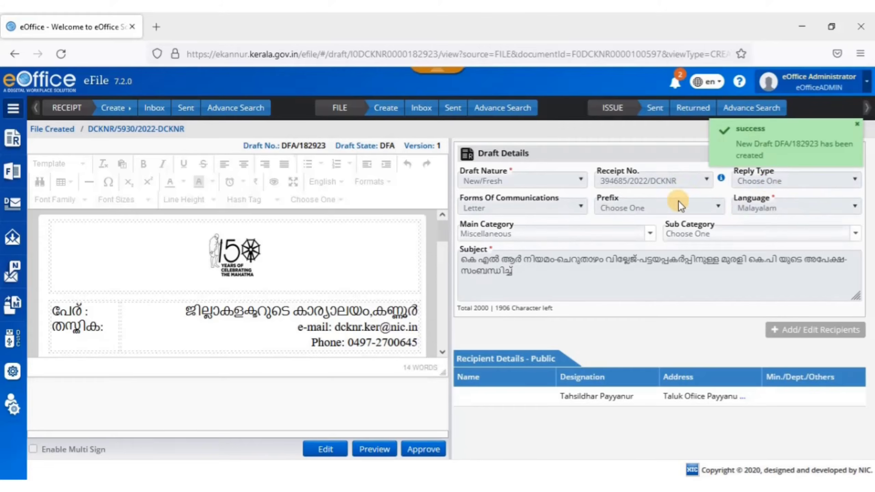
Review the 14-word D.O. letter of draft DFA/182923, then reopen it in edit mode
{"action": "scroll", "coordinate": [267, 348], "scroll_direction": "down", "scroll_amount": 2}
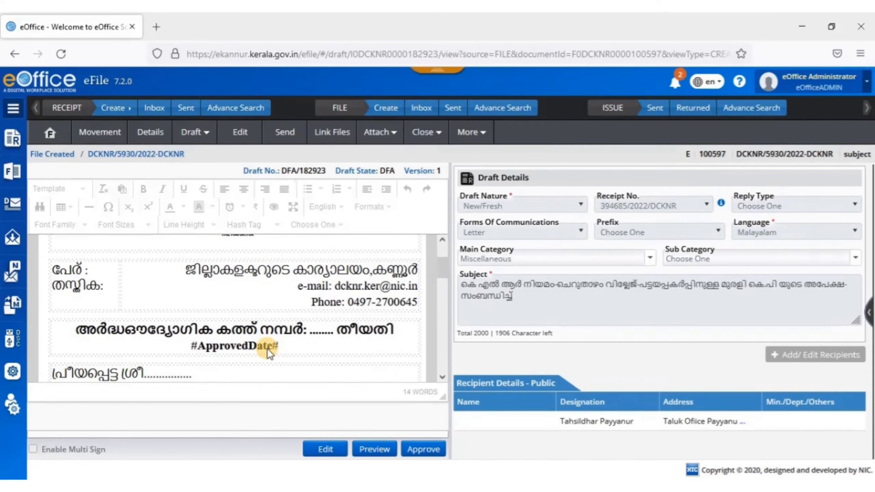
{"action": "scroll", "coordinate": [266, 348], "scroll_direction": "down", "scroll_amount": 2}
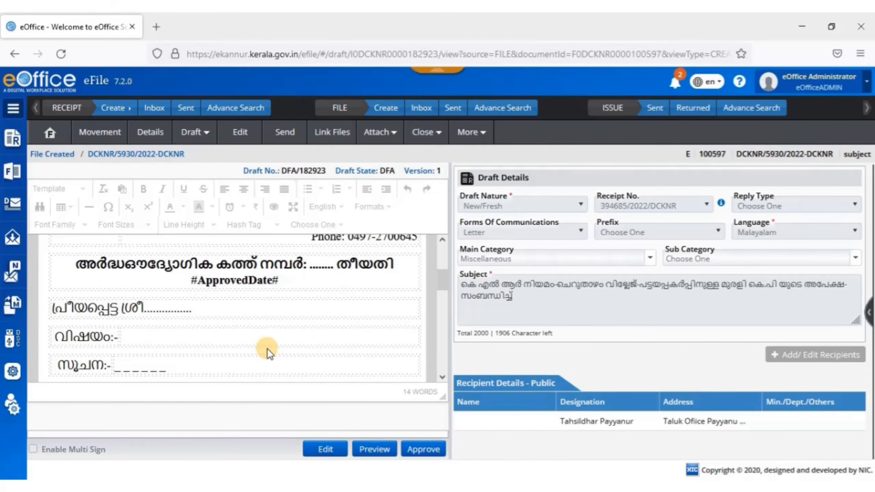
{"action": "scroll", "coordinate": [267, 348], "scroll_direction": "up", "scroll_amount": 4}
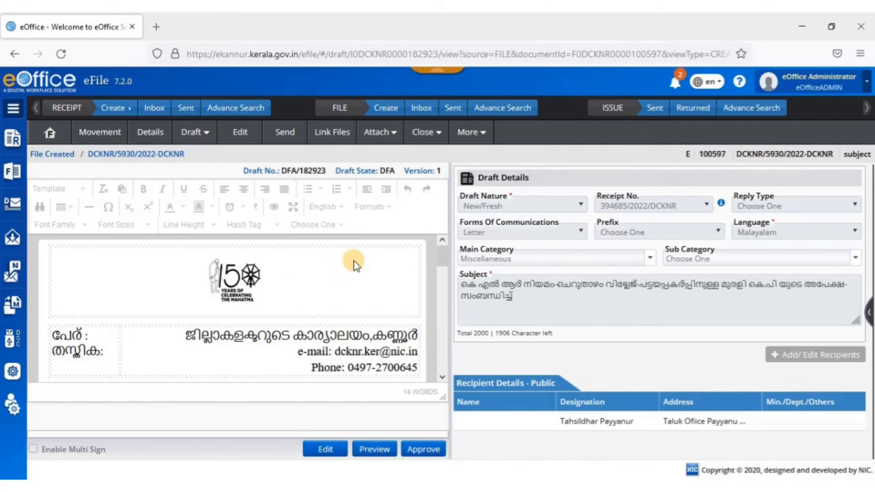
{"action": "left_click", "coordinate": [326, 449]}
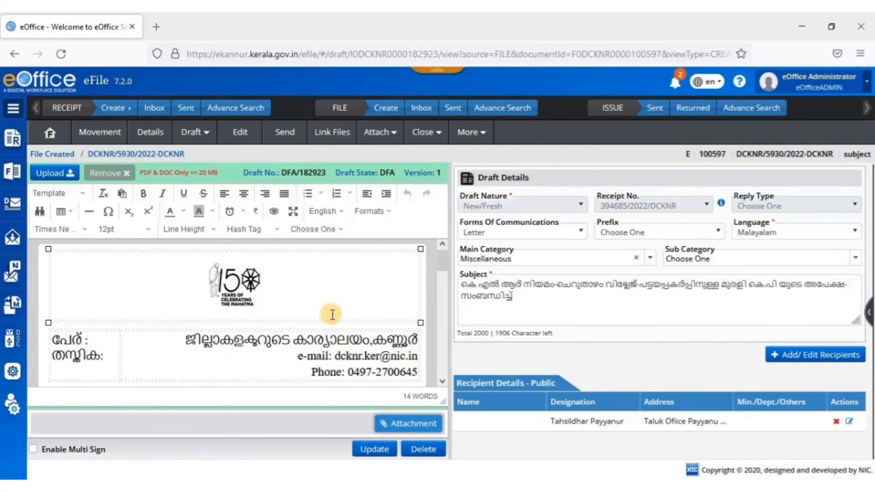
Delete the #ApprovedDate# placeholder after 'തീയതി', leaving a 13-word letter body
{"action": "scroll", "coordinate": [333, 314], "scroll_direction": "down", "scroll_amount": 3}
{"action": "scroll", "coordinate": [333, 314], "scroll_direction": "up", "scroll_amount": 3}
{"action": "scroll", "coordinate": [320, 324], "scroll_direction": "down", "scroll_amount": 3}
{"action": "left_click_drag", "start_coordinate": [276, 286], "coordinate": [188, 285]}
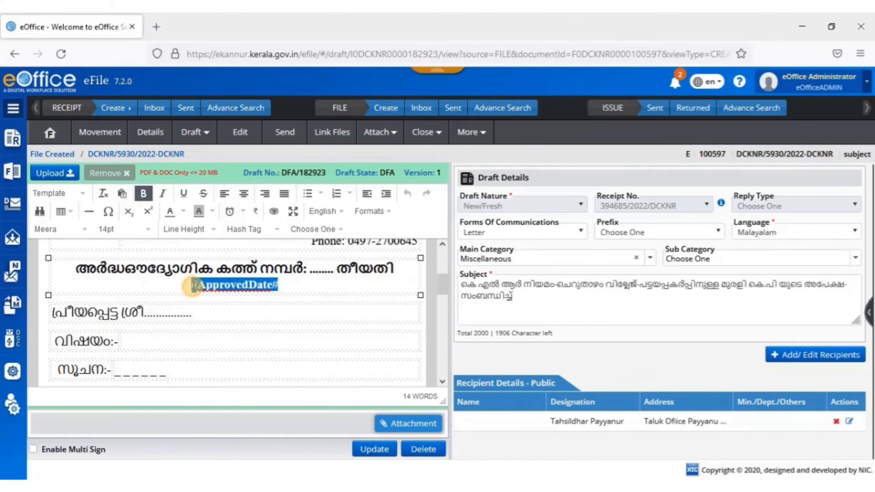
{"action": "key", "text": "BackSpace"}
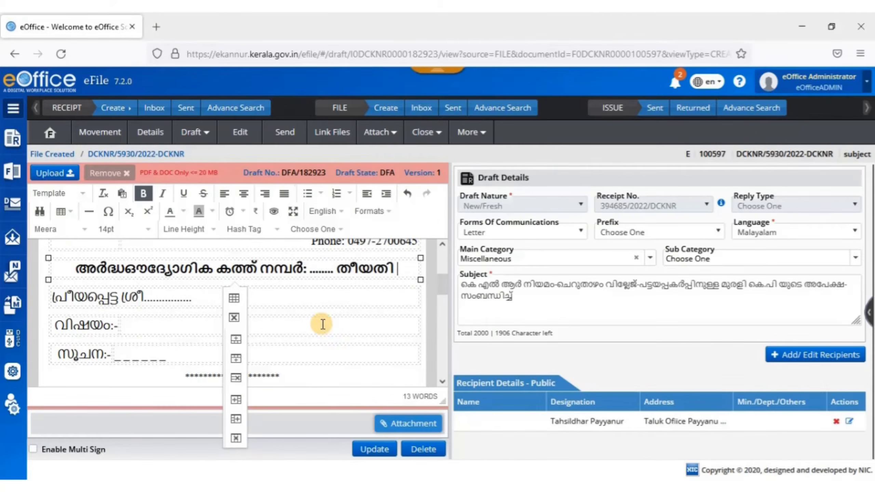
{"action": "scroll", "coordinate": [319, 319], "scroll_direction": "up", "scroll_amount": 2}
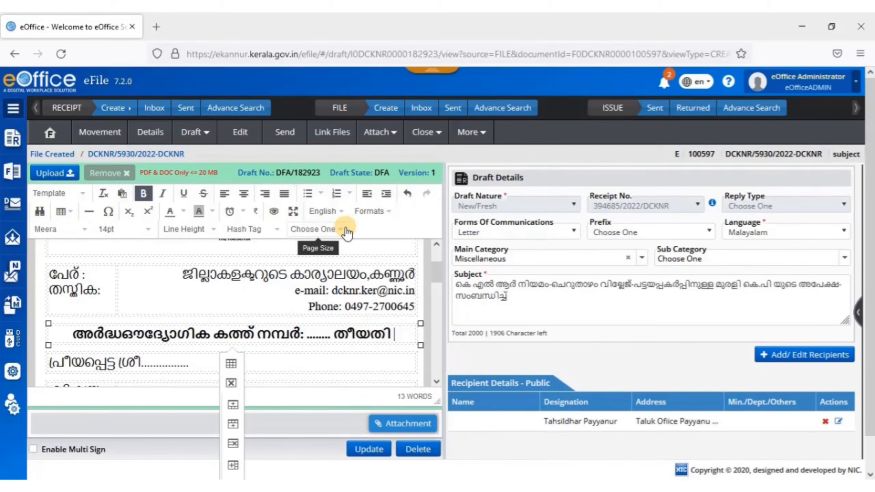
Reinsert #ApprovedDate# from the Hash Tag list below the heading, restoring the 14-word body
{"action": "left_click", "coordinate": [270, 230]}
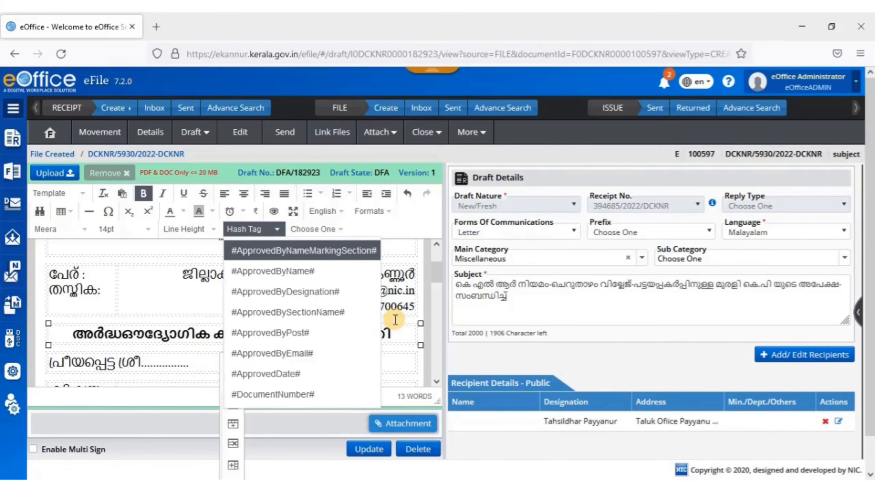
{"action": "left_click", "coordinate": [397, 335]}
{"action": "left_click", "coordinate": [399, 339]}
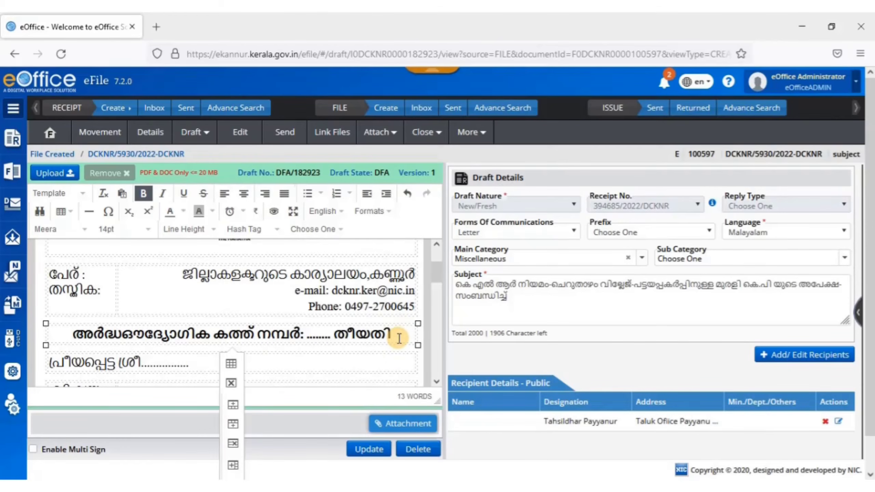
{"action": "left_click", "coordinate": [260, 230]}
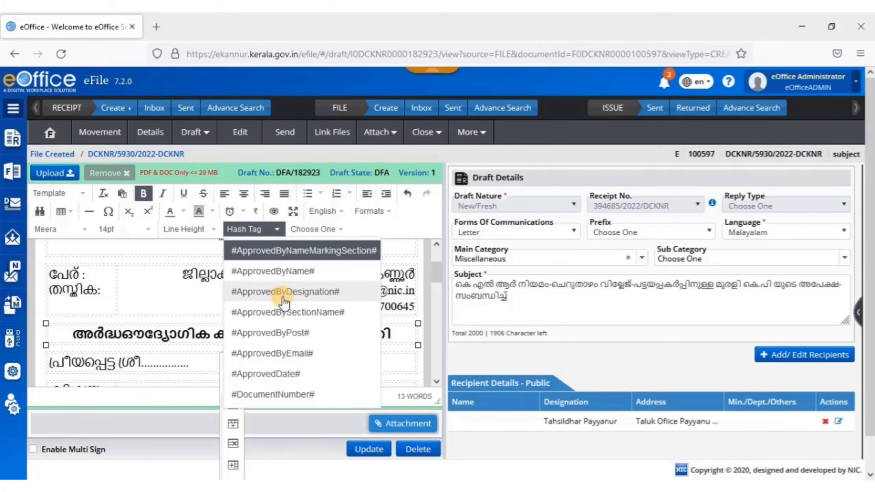
{"action": "left_click", "coordinate": [287, 377]}
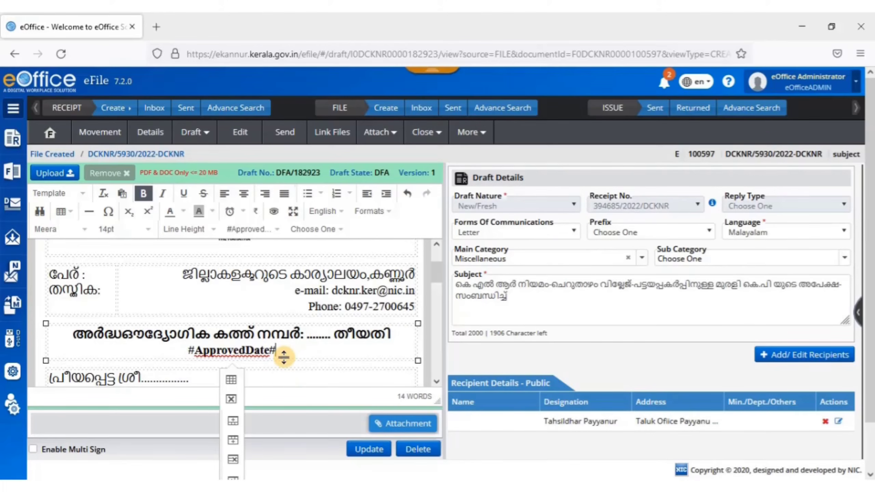
{"action": "left_click", "coordinate": [273, 231]}
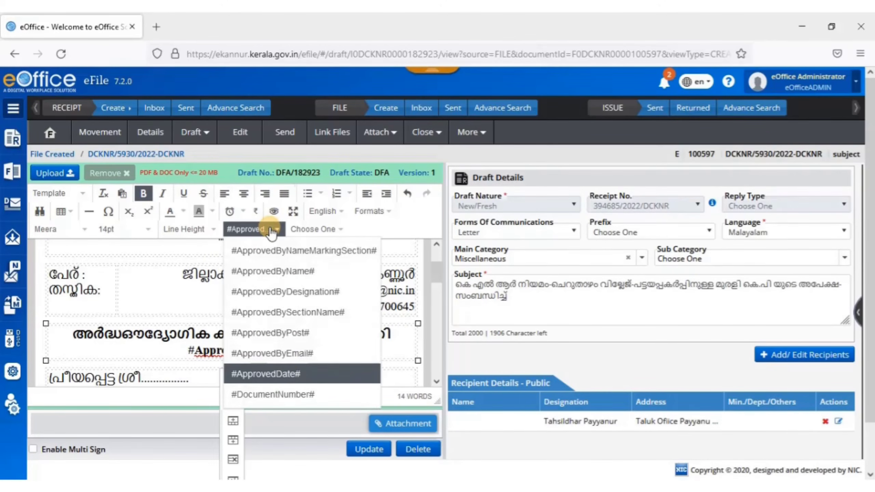
{"action": "left_click", "coordinate": [349, 374]}
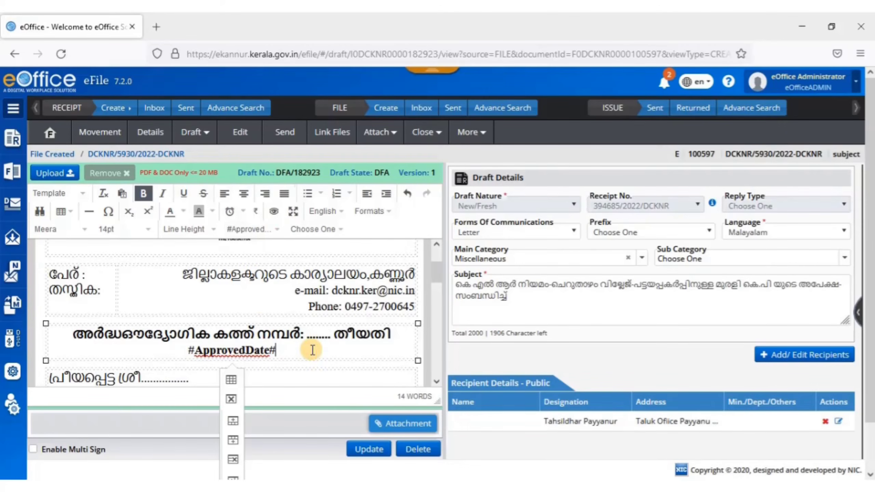
Scroll to the letter's end and place the cursor on the empty line below the asterisks
{"action": "scroll", "coordinate": [312, 350], "scroll_direction": "down", "scroll_amount": 2}
{"action": "scroll", "coordinate": [312, 350], "scroll_direction": "down", "scroll_amount": 3}
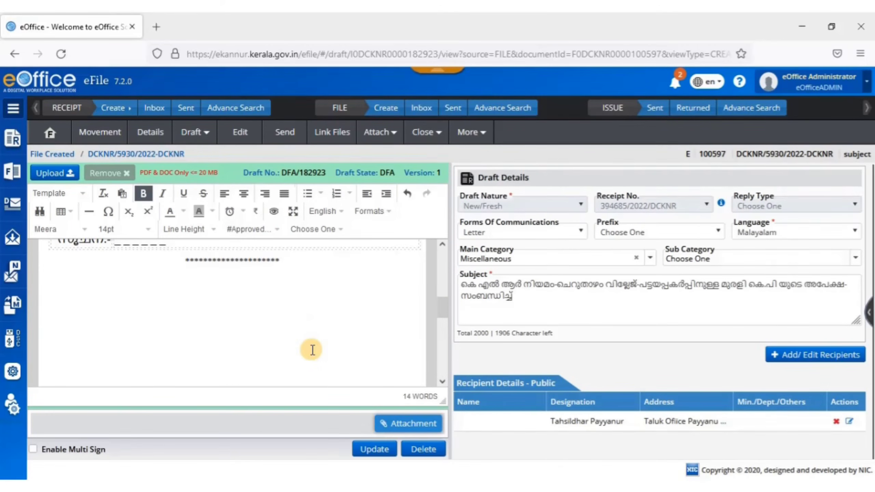
{"action": "scroll", "coordinate": [312, 350], "scroll_direction": "down", "scroll_amount": 1}
{"action": "scroll", "coordinate": [312, 350], "scroll_direction": "up", "scroll_amount": 2}
{"action": "scroll", "coordinate": [313, 350], "scroll_direction": "down", "scroll_amount": 2}
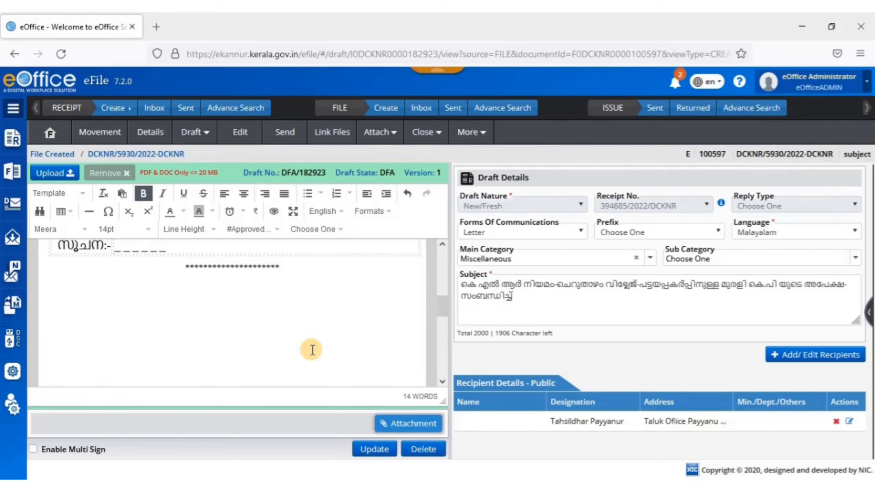
{"action": "scroll", "coordinate": [323, 328], "scroll_direction": "up", "scroll_amount": 1}
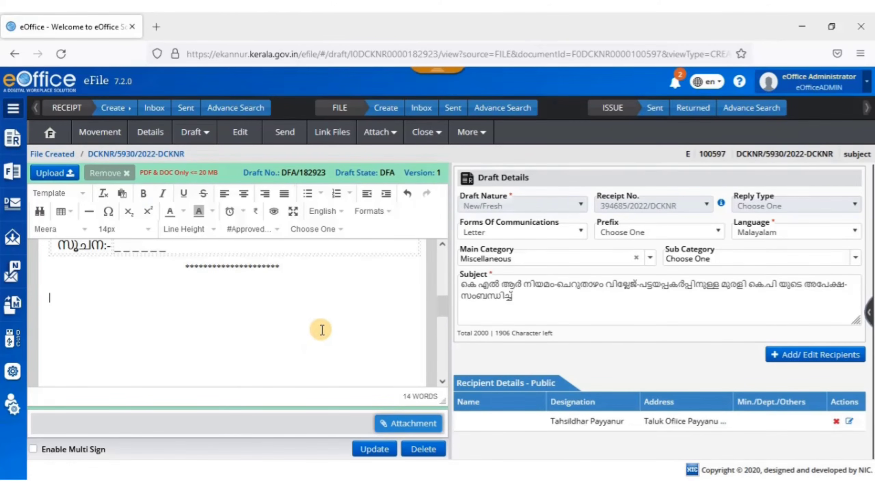
{"action": "left_click", "coordinate": [322, 290]}
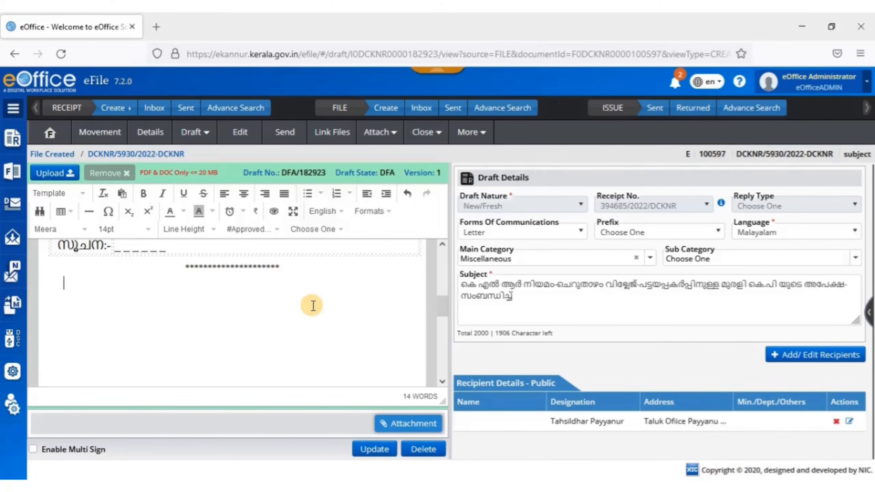
Add a right-aligned #ApprovedByDesignation# hash tag on a new line below the asterisks
{"action": "left_click", "coordinate": [313, 305]}
{"action": "left_click", "coordinate": [284, 193]}
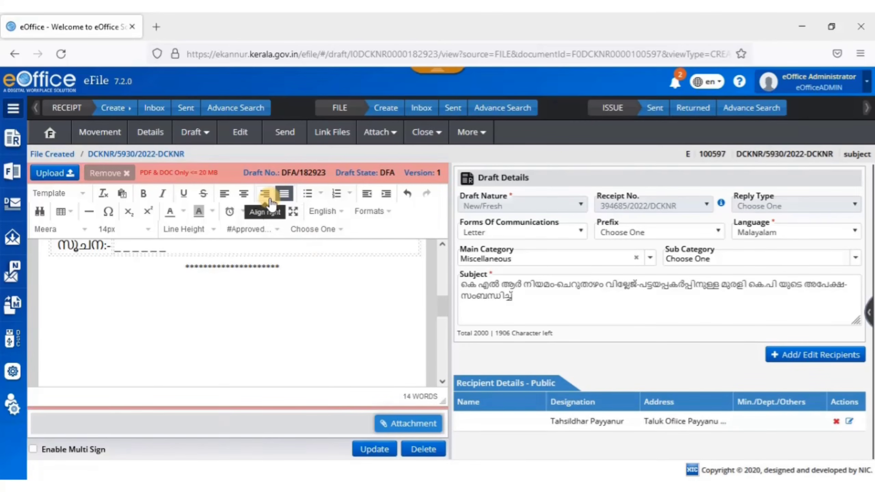
{"action": "left_click", "coordinate": [270, 199]}
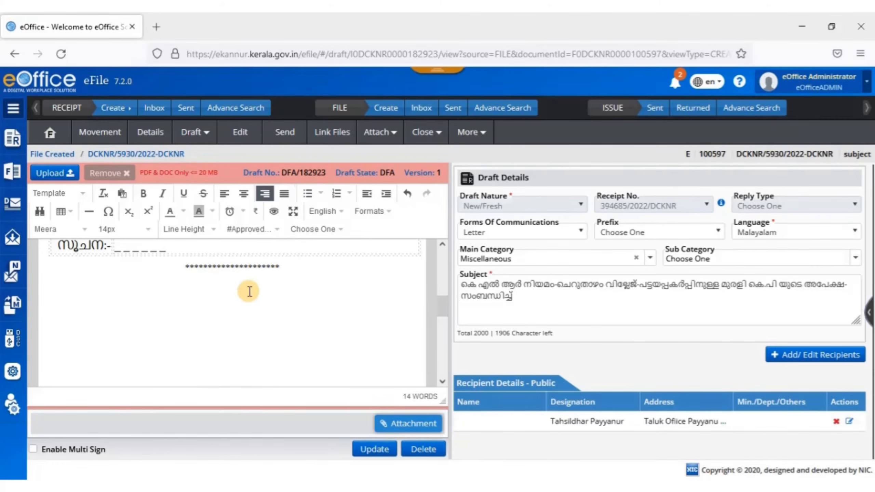
{"action": "left_click", "coordinate": [272, 230]}
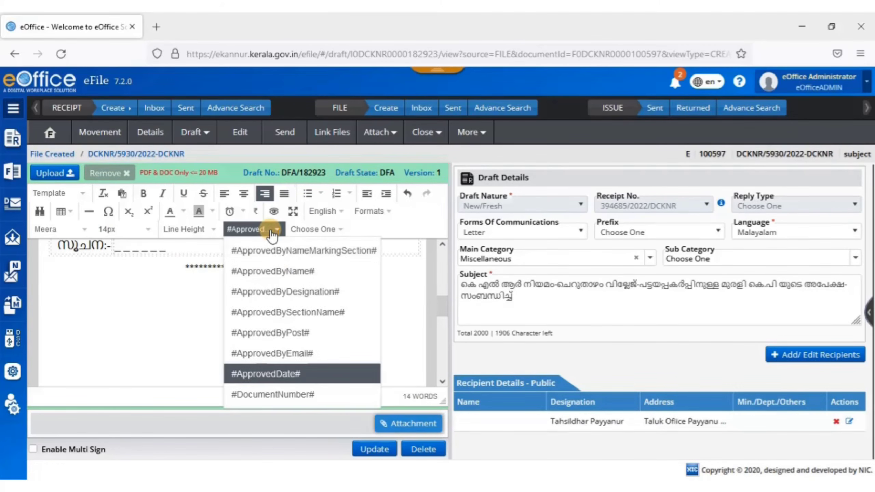
{"action": "left_click", "coordinate": [293, 293]}
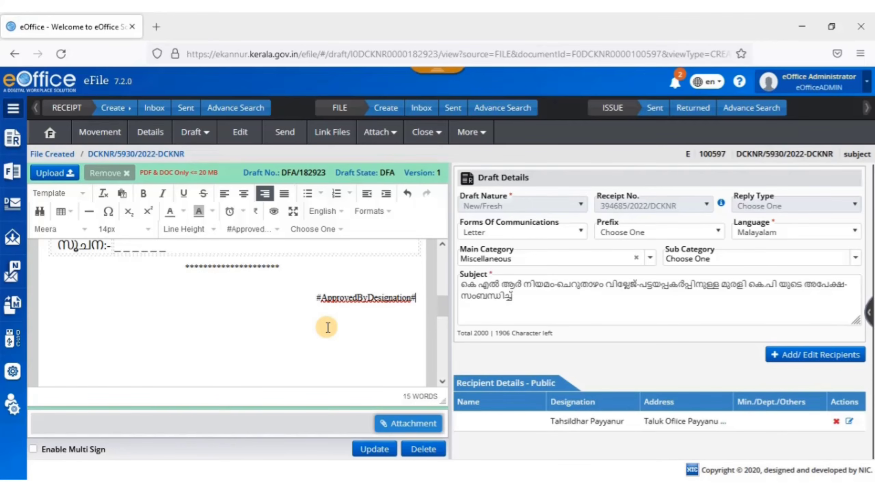
{"action": "left_click", "coordinate": [257, 233]}
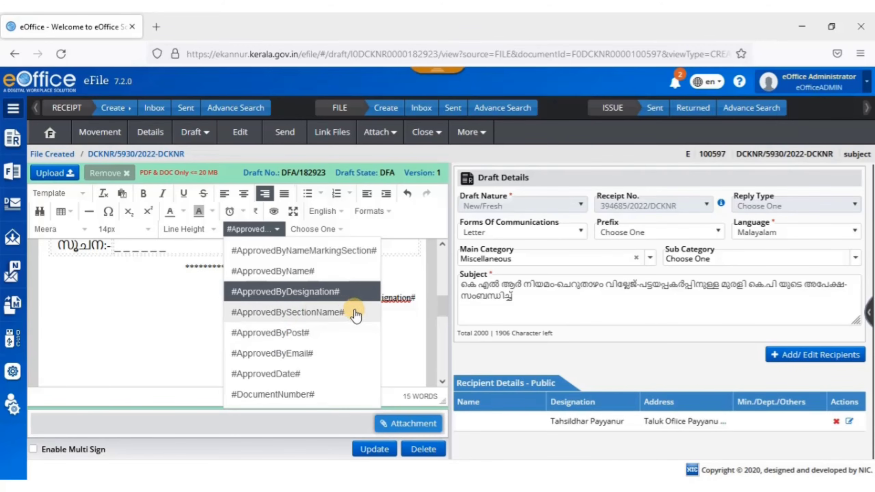
{"action": "left_click", "coordinate": [391, 326]}
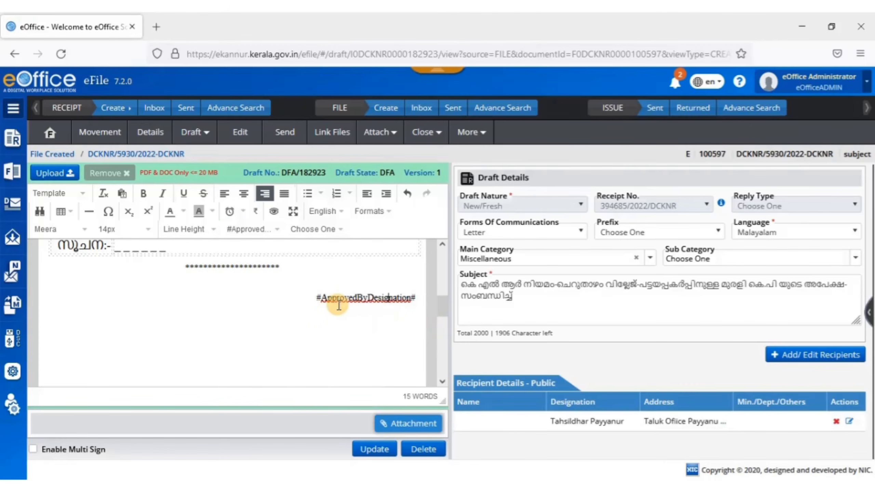
{"action": "scroll", "coordinate": [339, 305], "scroll_direction": "up", "scroll_amount": 5}
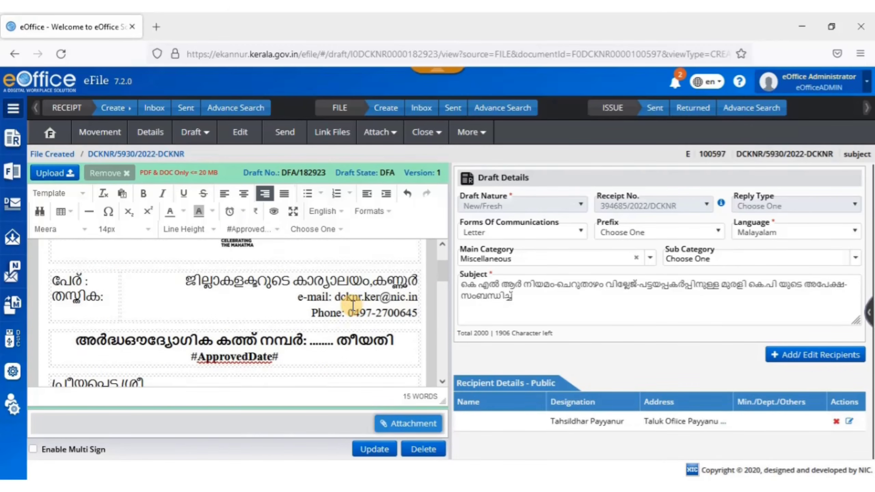
{"action": "scroll", "coordinate": [353, 306], "scroll_direction": "down", "scroll_amount": 2}
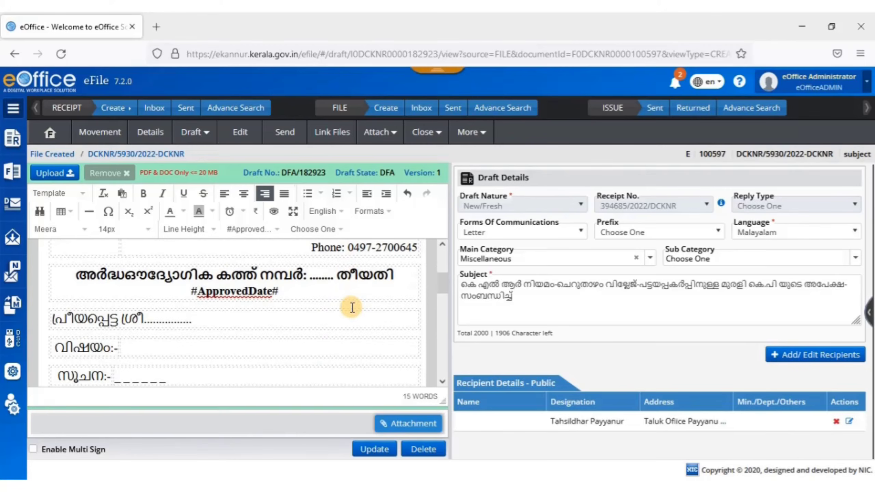
{"action": "left_click", "coordinate": [265, 231]}
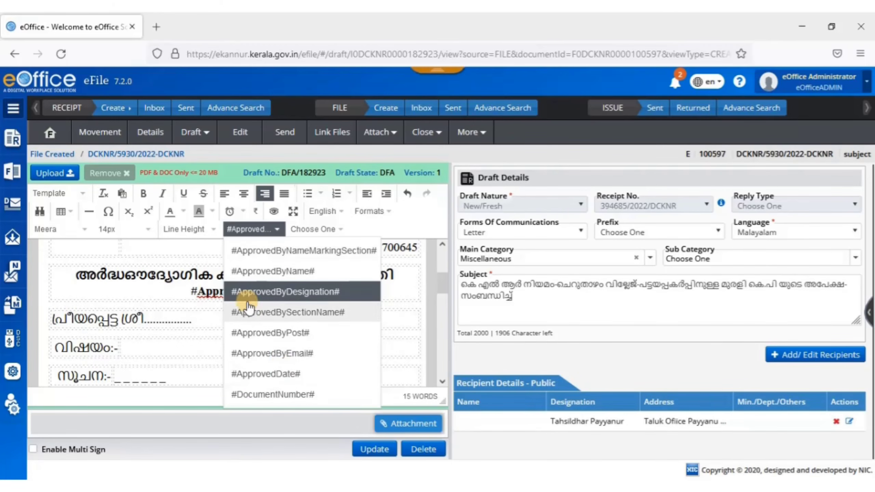
{"action": "left_click", "coordinate": [212, 252]}
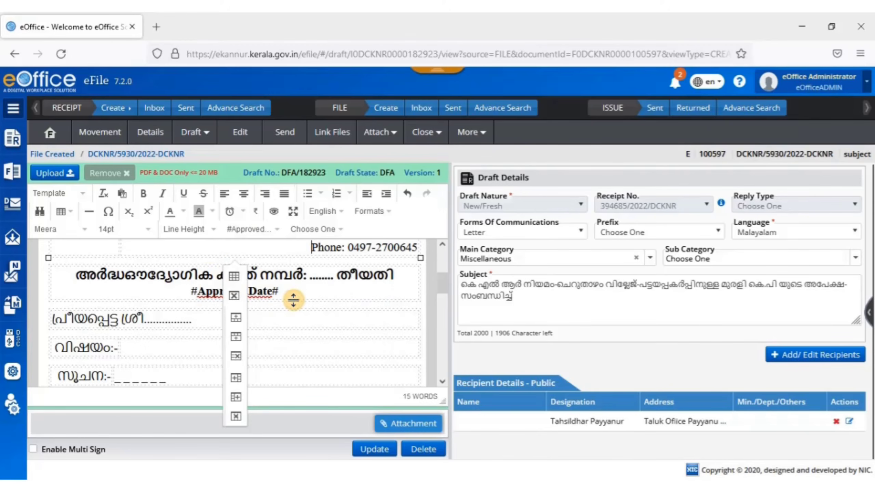
{"action": "left_click", "coordinate": [294, 289]}
{"action": "scroll", "coordinate": [291, 297], "scroll_direction": "down", "scroll_amount": 6}
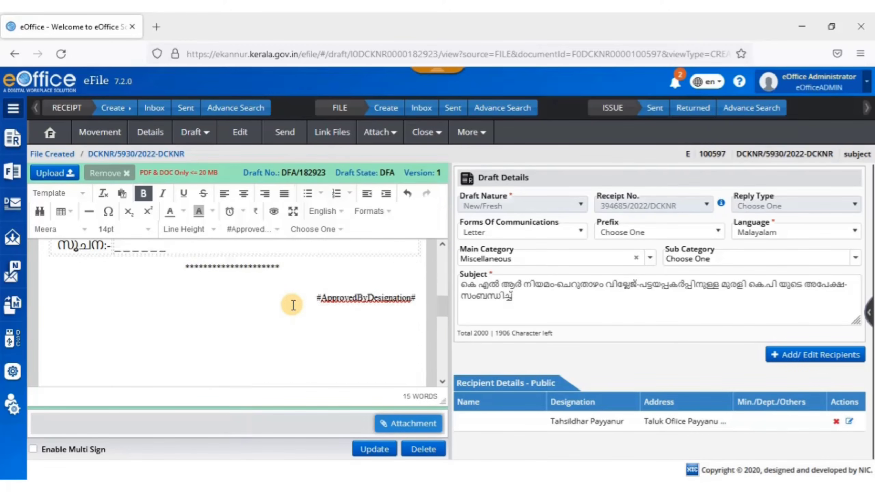
{"action": "scroll", "coordinate": [293, 301], "scroll_direction": "up", "scroll_amount": 9}
{"action": "scroll", "coordinate": [293, 305], "scroll_direction": "up", "scroll_amount": 3}
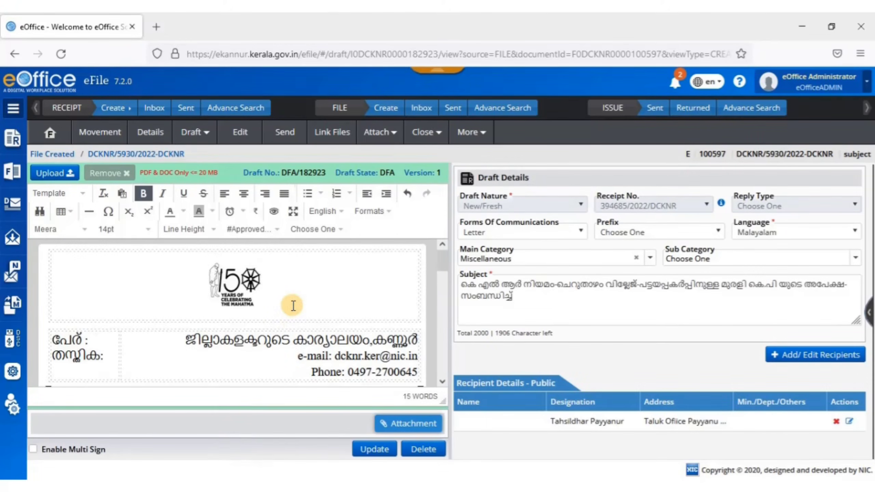
{"action": "scroll", "coordinate": [293, 305], "scroll_direction": "down", "scroll_amount": 10}
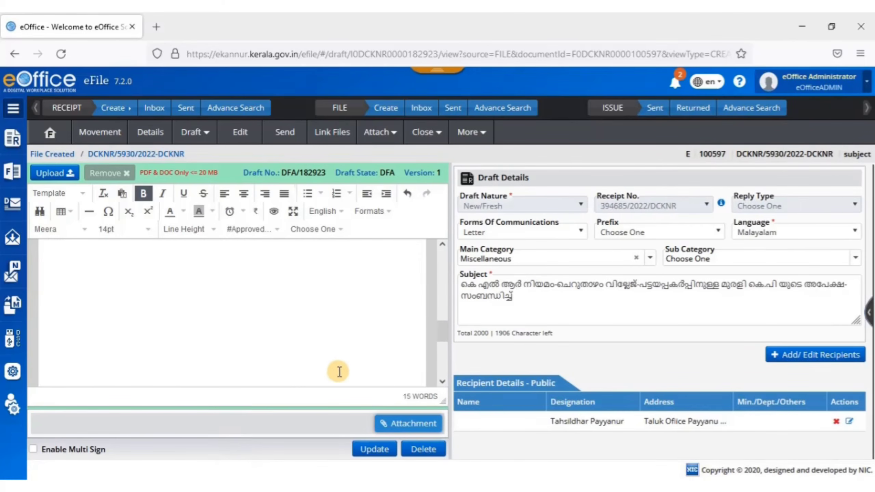
{"action": "scroll", "coordinate": [333, 381], "scroll_direction": "down", "scroll_amount": 3}
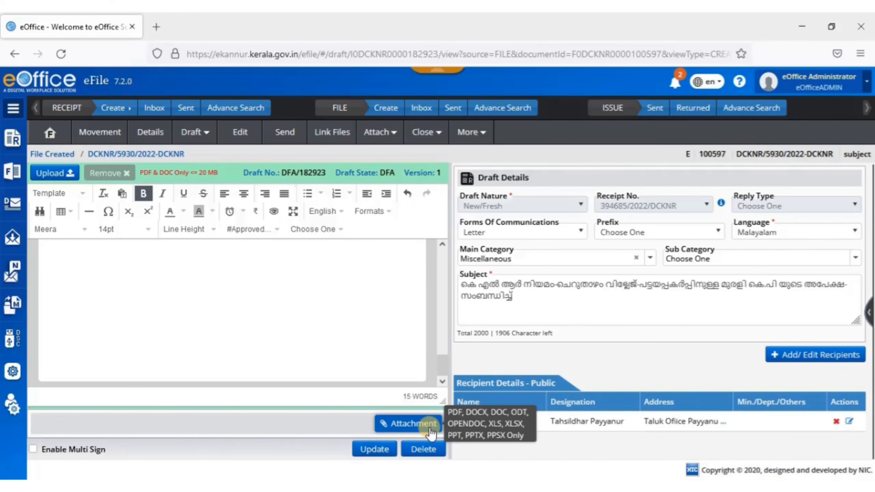
{"action": "left_click", "coordinate": [410, 428]}
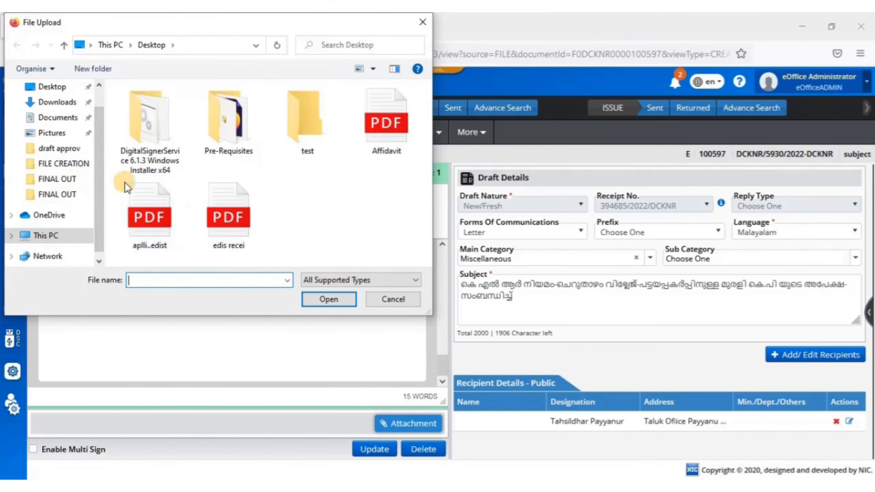
{"action": "left_click", "coordinate": [168, 216]}
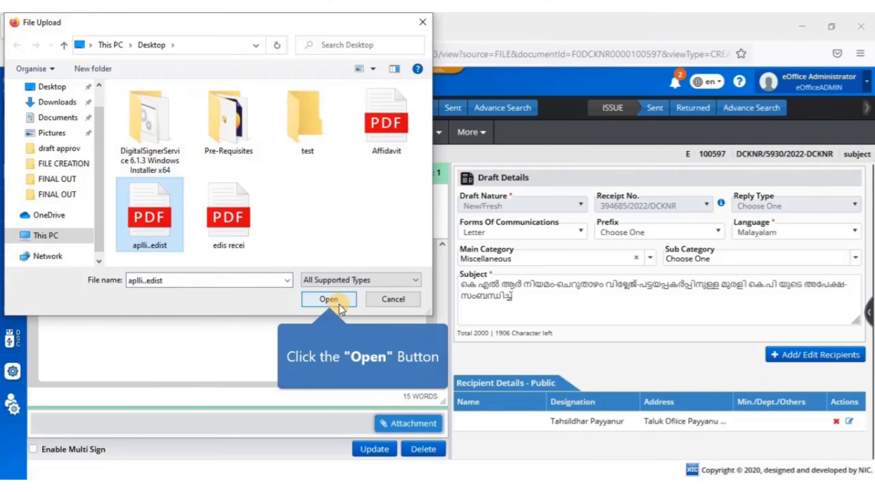
{"action": "left_click", "coordinate": [338, 302]}
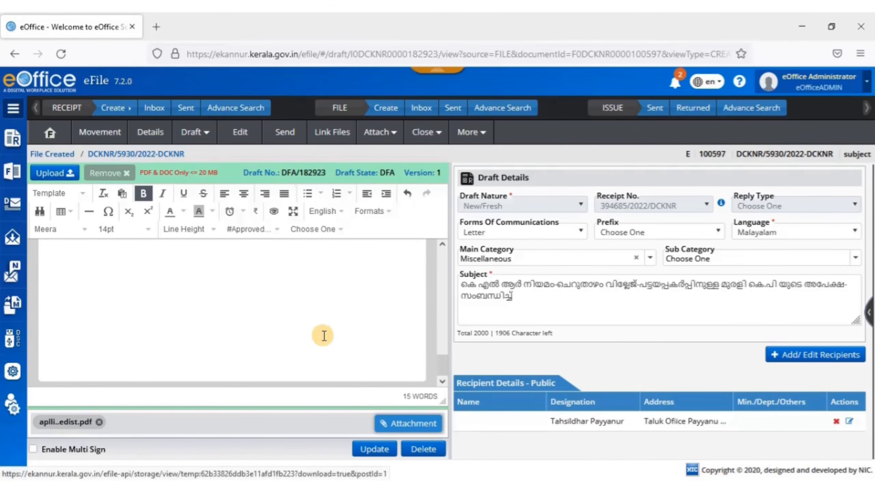
{"action": "scroll", "coordinate": [302, 340], "scroll_direction": "up", "scroll_amount": 8}
{"action": "scroll", "coordinate": [301, 339], "scroll_direction": "down", "scroll_amount": 7}
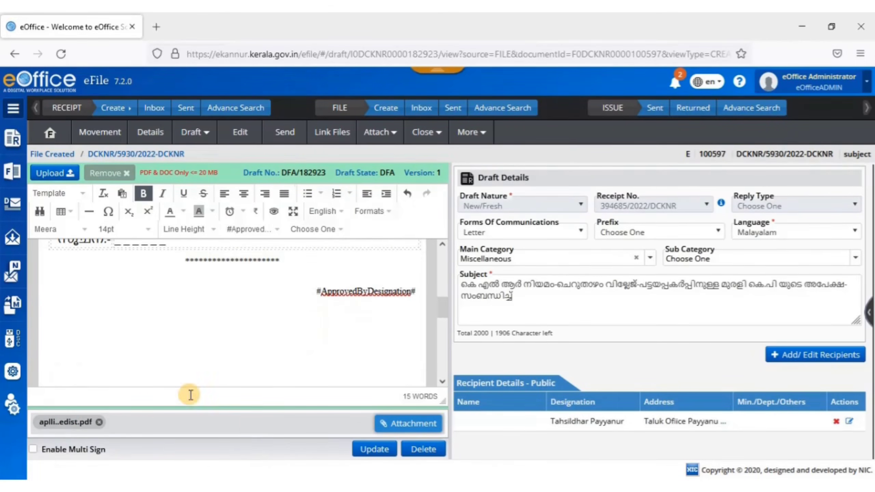
{"action": "left_click", "coordinate": [99, 422]}
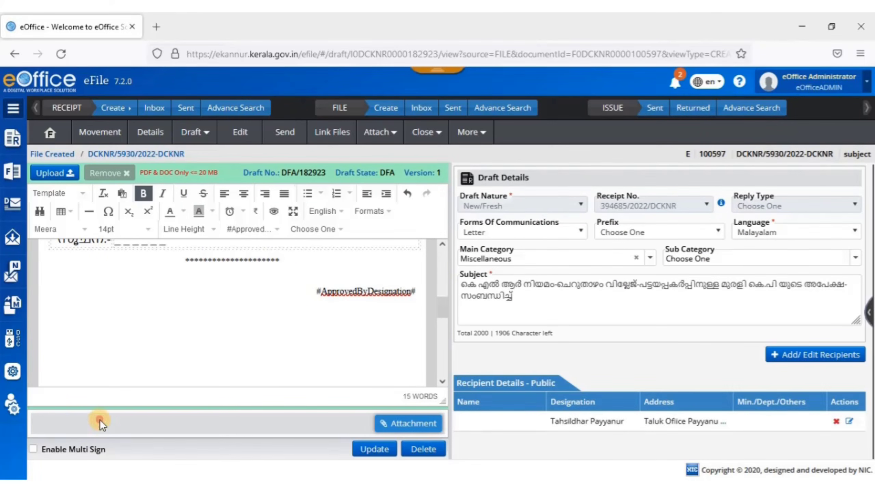
{"action": "scroll", "coordinate": [265, 370], "scroll_direction": "up", "scroll_amount": 2}
{"action": "scroll", "coordinate": [265, 370], "scroll_direction": "up", "scroll_amount": 6}
{"action": "scroll", "coordinate": [263, 368], "scroll_direction": "down", "scroll_amount": 7}
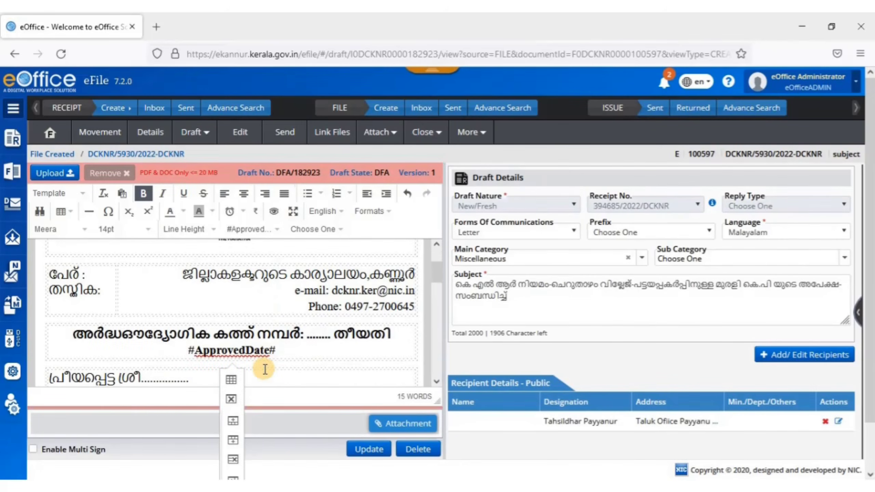
{"action": "scroll", "coordinate": [288, 350], "scroll_direction": "down", "scroll_amount": 2}
{"action": "scroll", "coordinate": [287, 347], "scroll_direction": "up", "scroll_amount": 8}
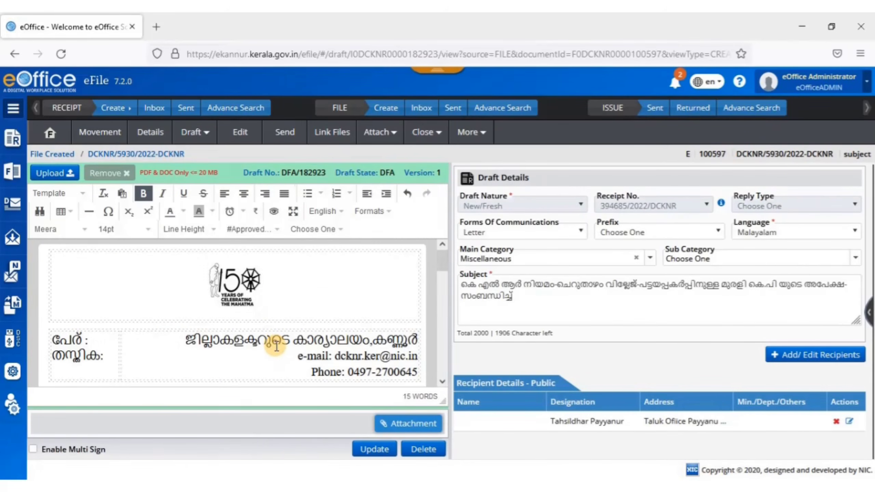
{"action": "scroll", "coordinate": [208, 312], "scroll_direction": "down", "scroll_amount": 2}
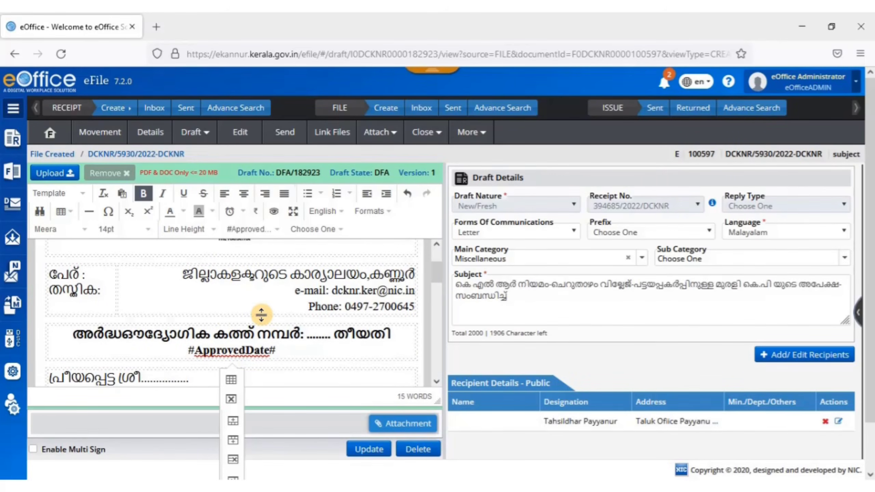
{"action": "scroll", "coordinate": [261, 315], "scroll_direction": "down", "scroll_amount": 8}
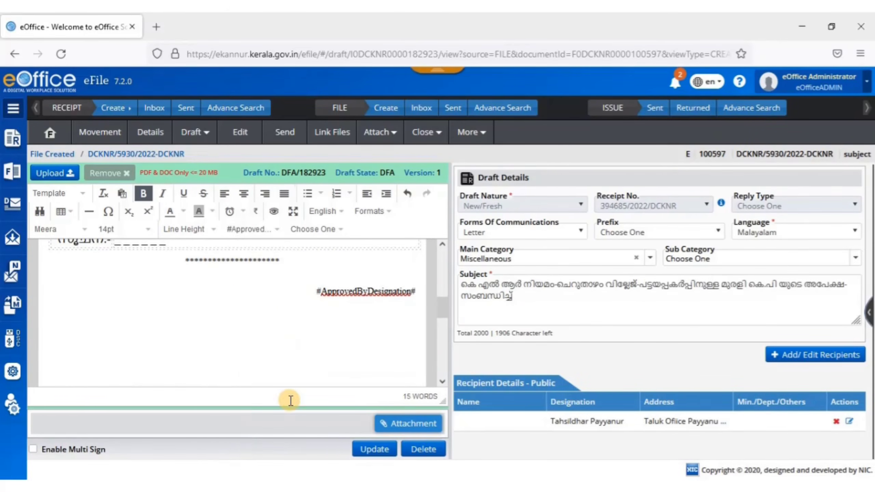
Update draft DFA/182923 and review the saved 15-word Malayalam letter
{"action": "left_click", "coordinate": [370, 450]}
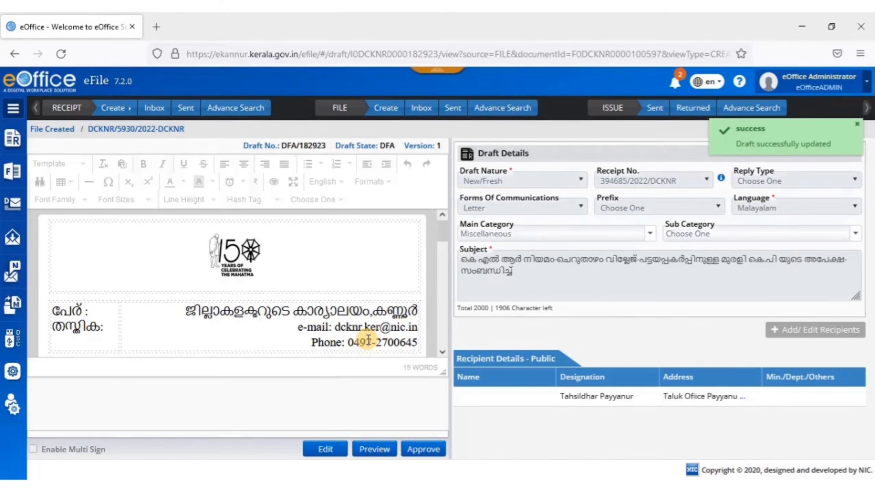
{"action": "scroll", "coordinate": [369, 340], "scroll_direction": "down", "scroll_amount": 3}
{"action": "scroll", "coordinate": [370, 341], "scroll_direction": "down", "scroll_amount": 3}
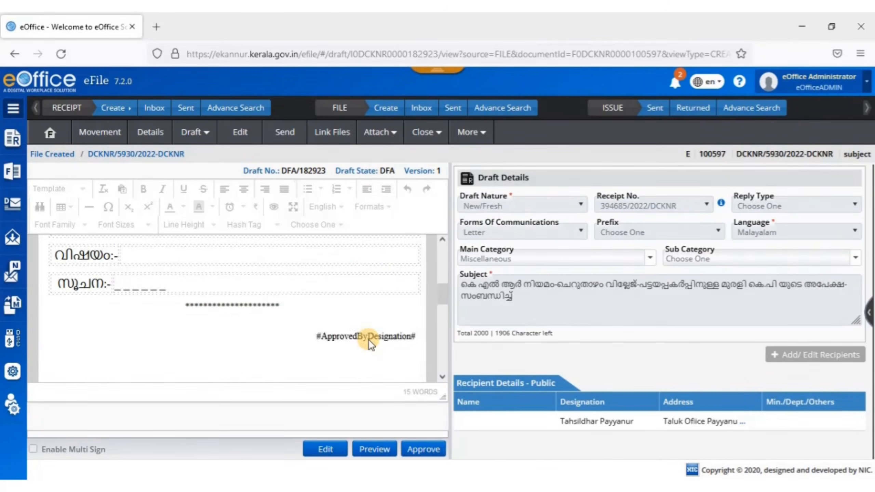
{"action": "scroll", "coordinate": [369, 339], "scroll_direction": "up", "scroll_amount": 5}
{"action": "scroll", "coordinate": [369, 340], "scroll_direction": "down", "scroll_amount": 2}
{"action": "scroll", "coordinate": [369, 339], "scroll_direction": "up", "scroll_amount": 3}
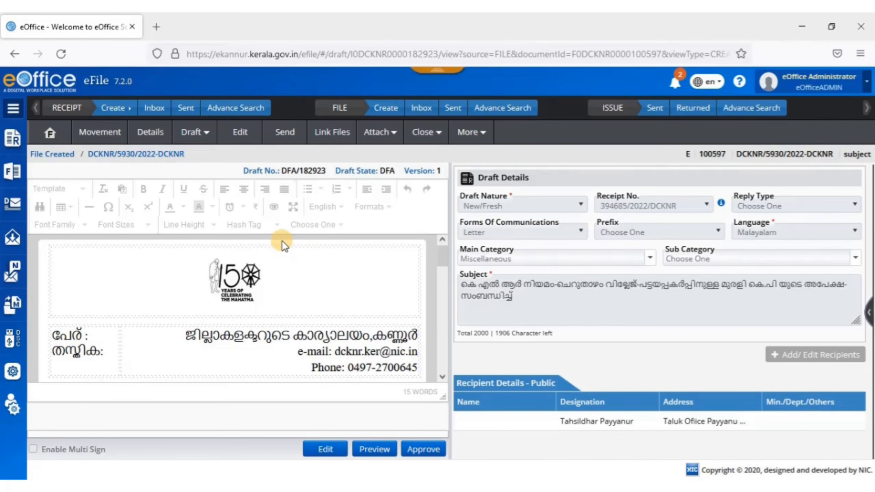
Send file DCKNR/5930/2022-DCKNR to the officer chosen by typing their name in To
{"action": "left_click", "coordinate": [281, 137]}
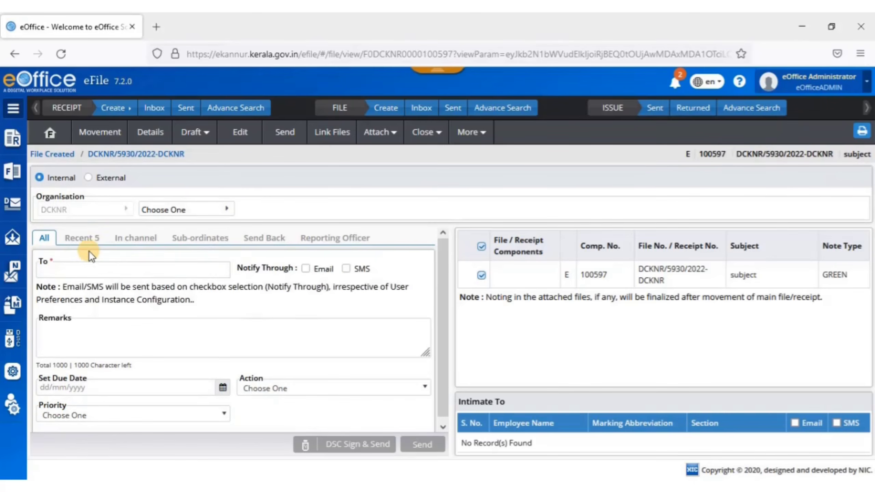
{"action": "left_click", "coordinate": [60, 267]}
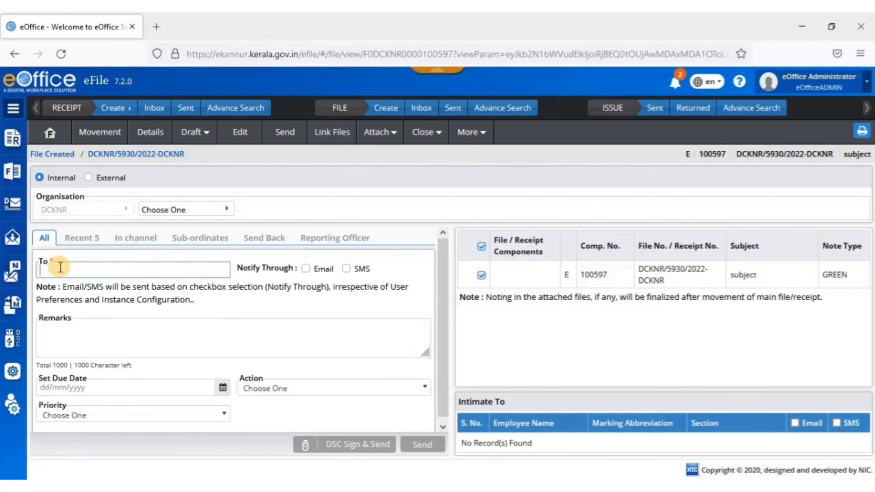
{"action": "type", "text": "arun"}
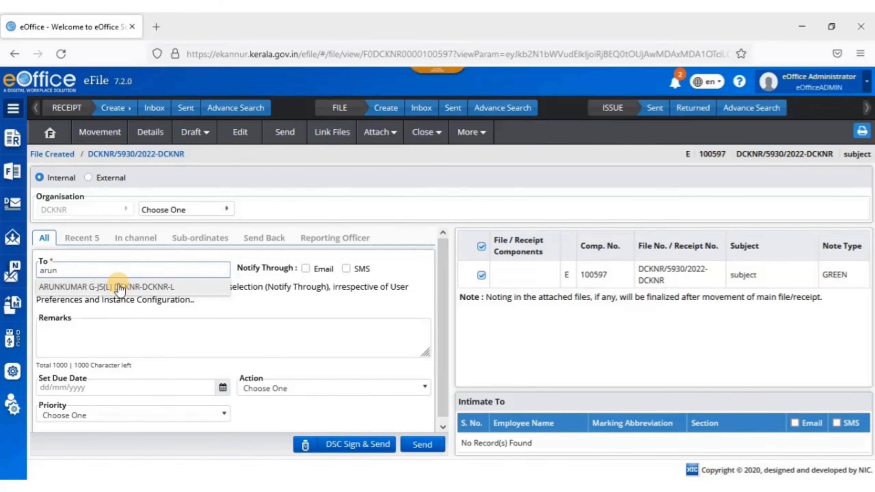
{"action": "left_click", "coordinate": [119, 288]}
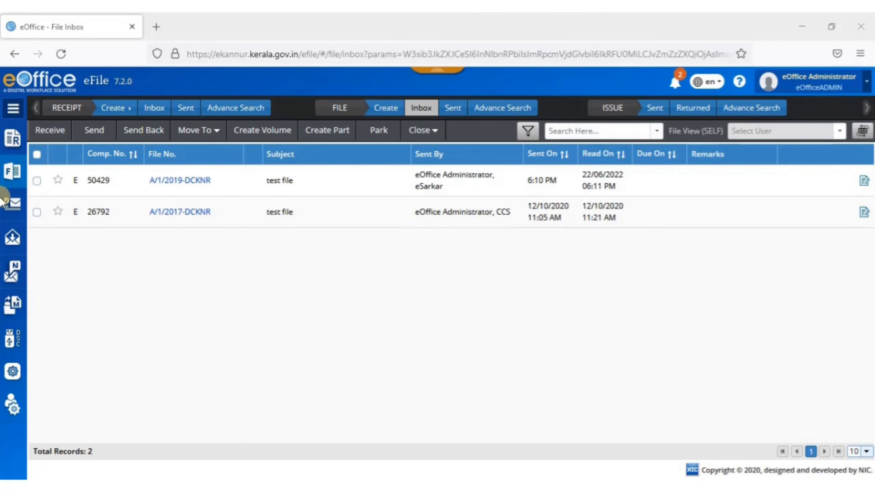
{"action": "left_click", "coordinate": [19, 172]}
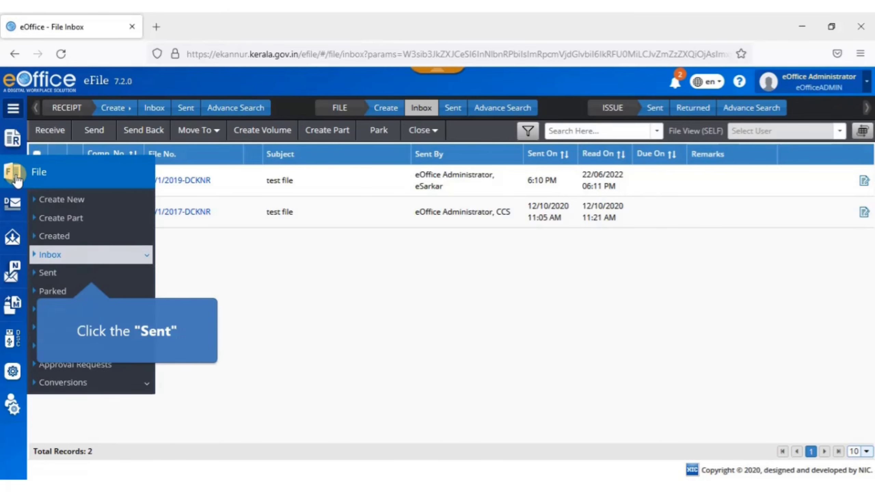
{"action": "left_click", "coordinate": [69, 275]}
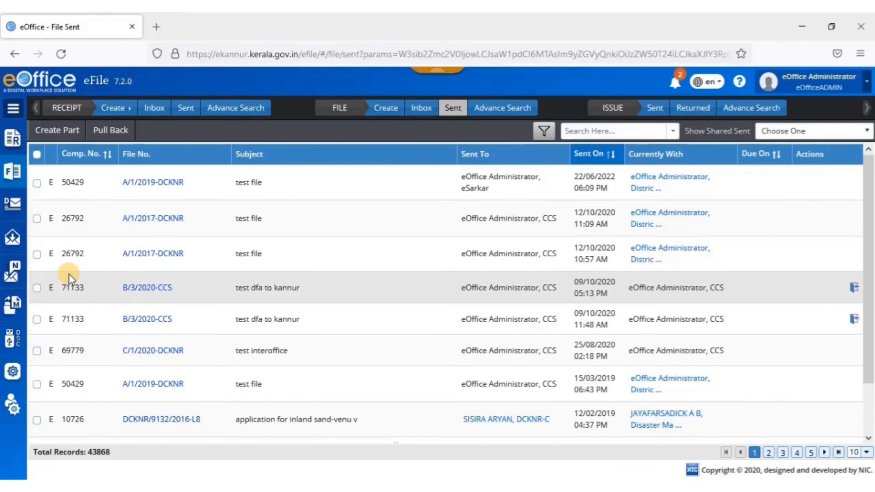
{"action": "left_click", "coordinate": [13, 171]}
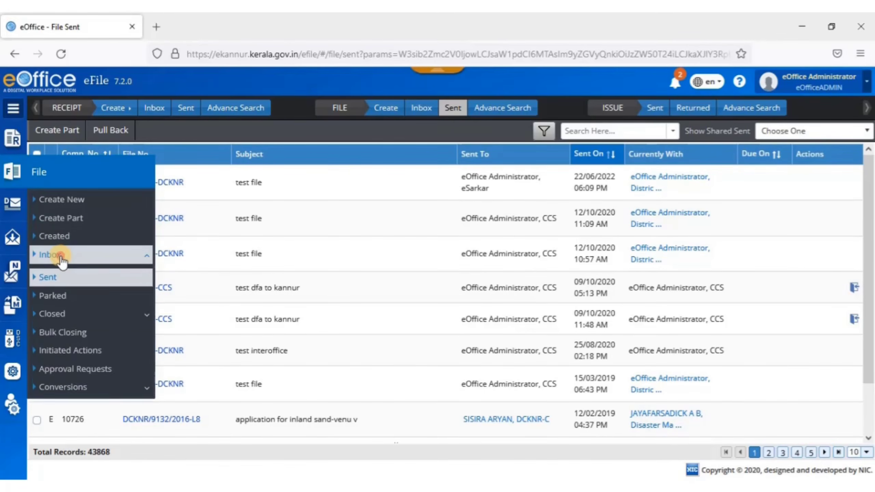
{"action": "left_click", "coordinate": [57, 254]}
{"action": "left_click", "coordinate": [60, 270]}
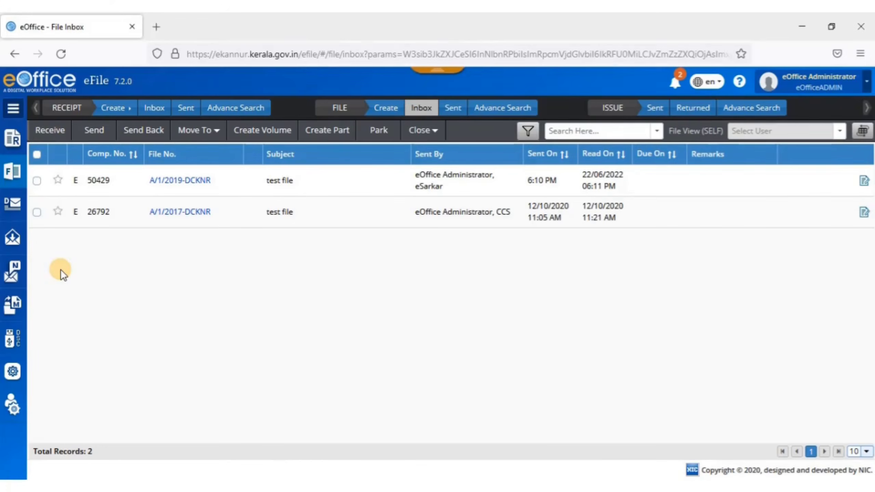